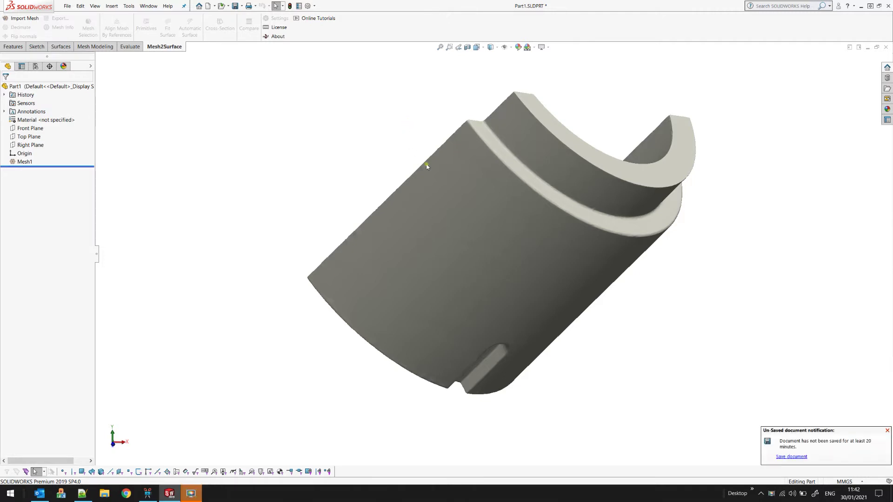
- Examine the imported half-cylinder mesh from all sides, including the standard front and top views
{"action": "scroll", "coordinate": [492, 232], "scroll_direction": "up", "scroll_amount": 2}
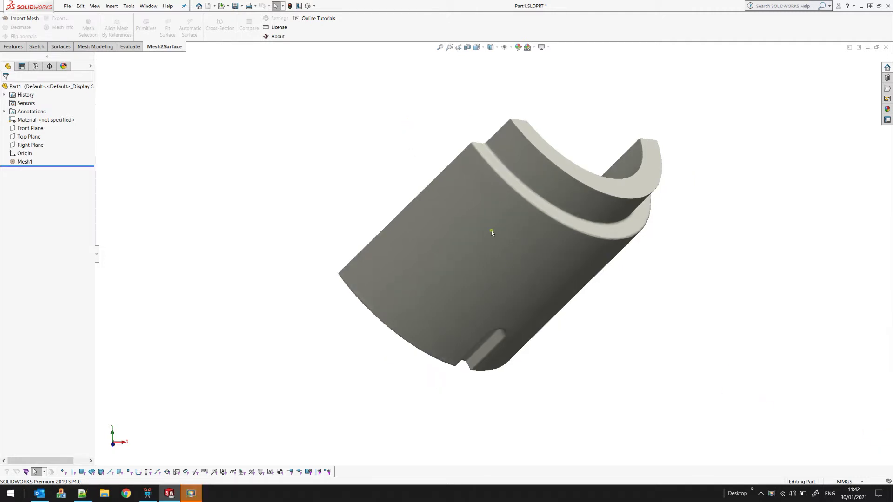
{"action": "middle_click_drag", "start_coordinate": [472, 259], "coordinate": [479, 238]}
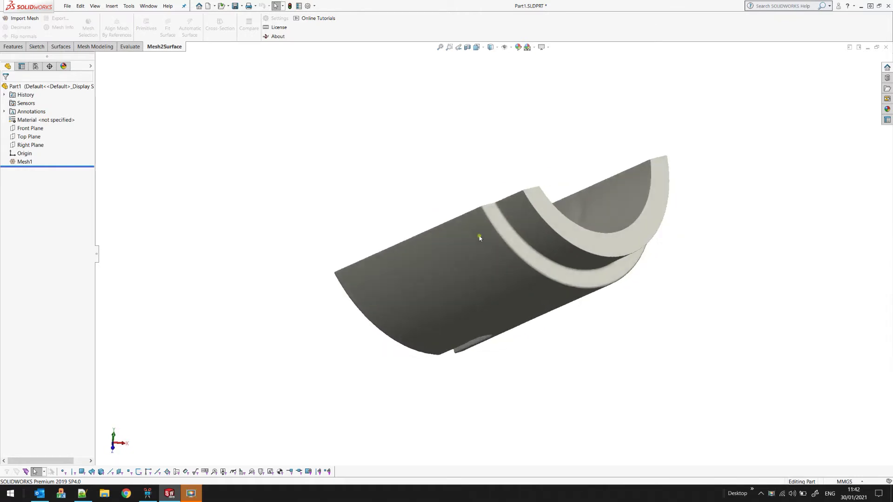
{"action": "scroll", "coordinate": [480, 238], "scroll_direction": "up", "scroll_amount": 1}
{"action": "left_click", "coordinate": [476, 47]}
{"action": "left_click", "coordinate": [487, 77]}
{"action": "left_click", "coordinate": [477, 47]}
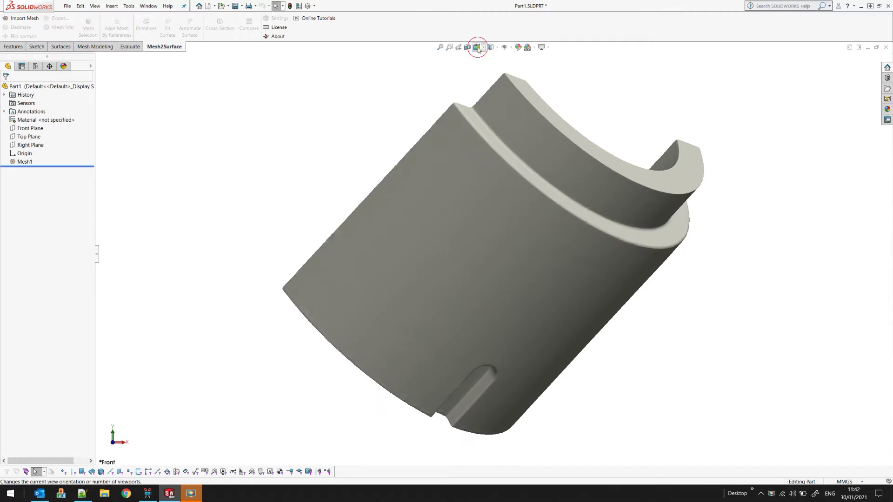
{"action": "left_click", "coordinate": [488, 68]}
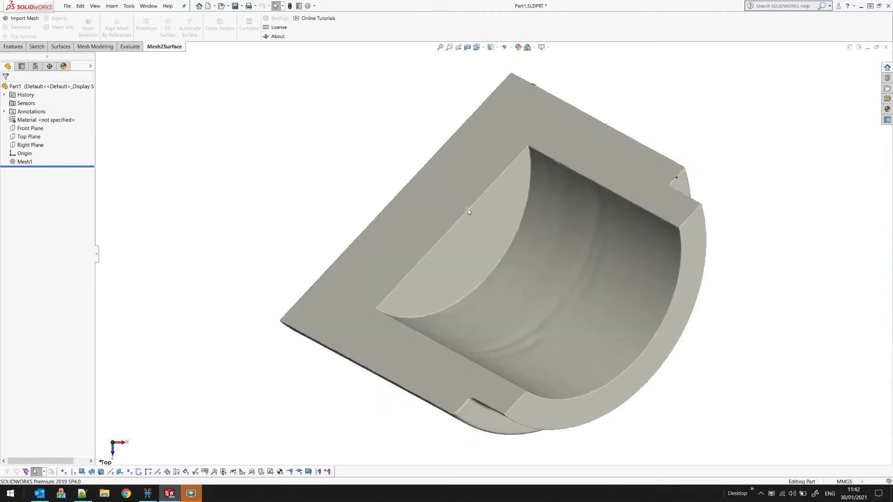
{"action": "middle_click_drag", "start_coordinate": [512, 275], "coordinate": [482, 163]}
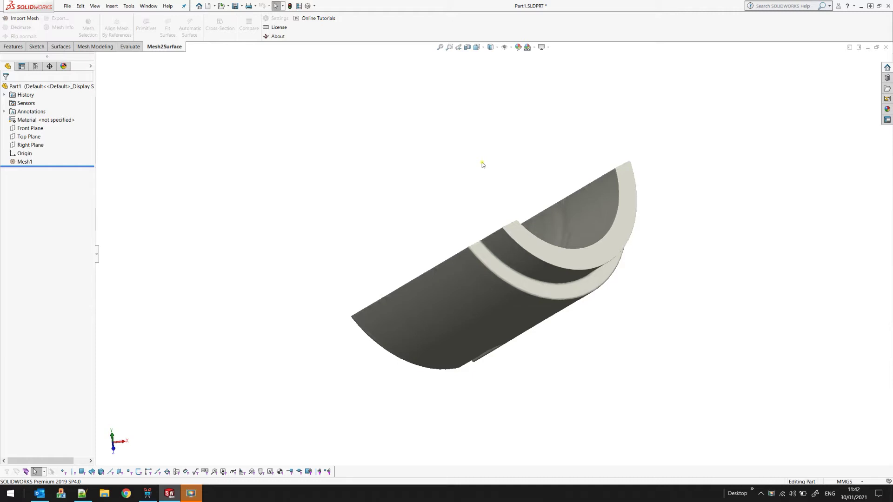
{"action": "middle_click_drag", "start_coordinate": [497, 210], "coordinate": [595, 206]}
{"action": "key", "text": "Escape"}
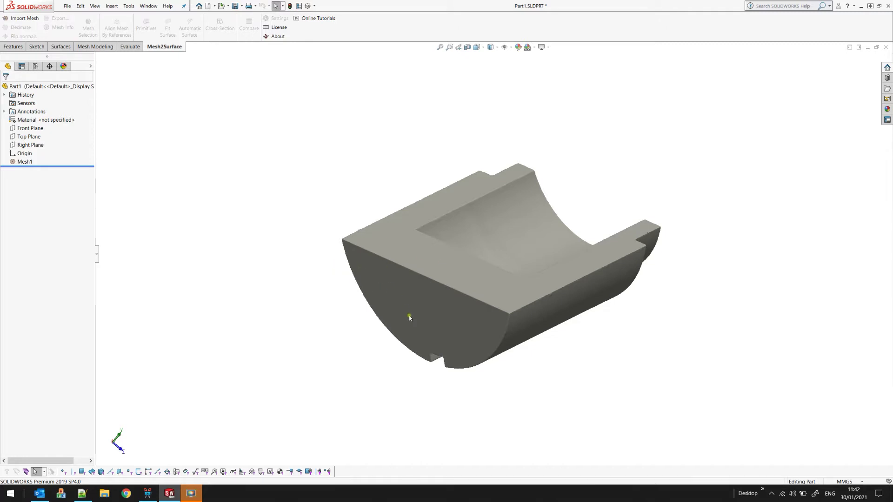
{"action": "middle_click_drag", "start_coordinate": [400, 291], "coordinate": [328, 315]}
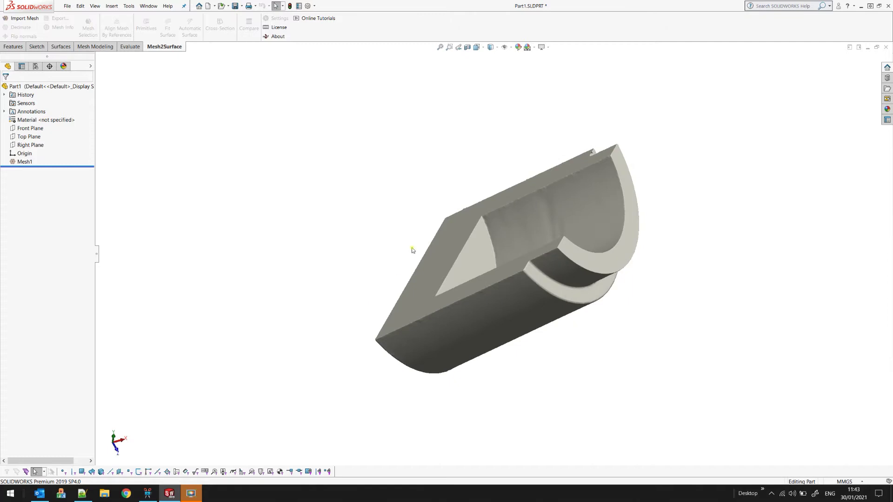
{"action": "middle_click_drag", "start_coordinate": [367, 277], "coordinate": [479, 263]}
{"action": "key", "text": "Escape"}
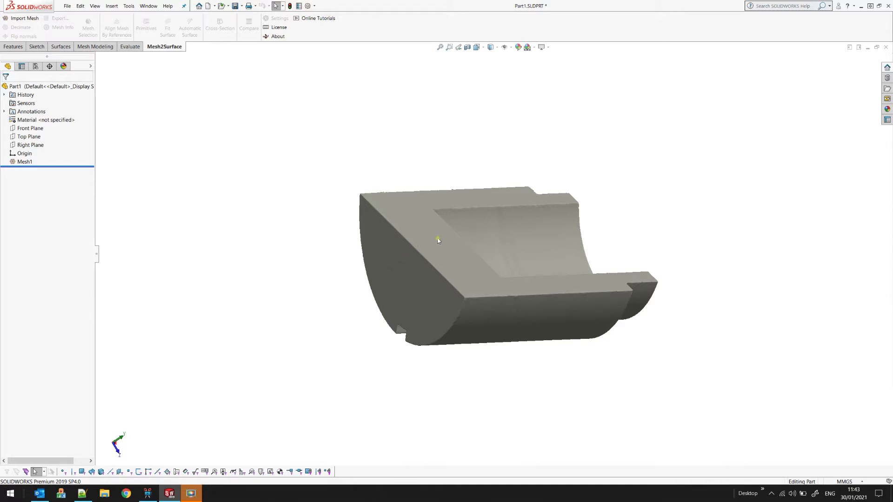
{"action": "middle_click_drag", "start_coordinate": [475, 230], "coordinate": [448, 183]}
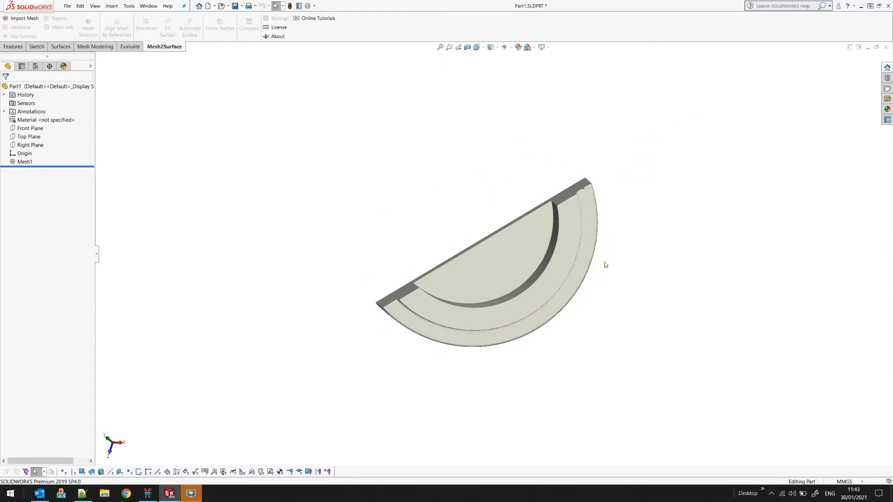
{"action": "middle_click_drag", "start_coordinate": [637, 261], "coordinate": [595, 226]}
{"action": "middle_click_drag", "start_coordinate": [491, 331], "coordinate": [514, 319]}
- Examine the mesh's position and orientation relative to the coordinate system axes in Align Mesh, without applying an alignment
{"action": "left_click", "coordinate": [79, 163]}
{"action": "left_click", "coordinate": [119, 37]}
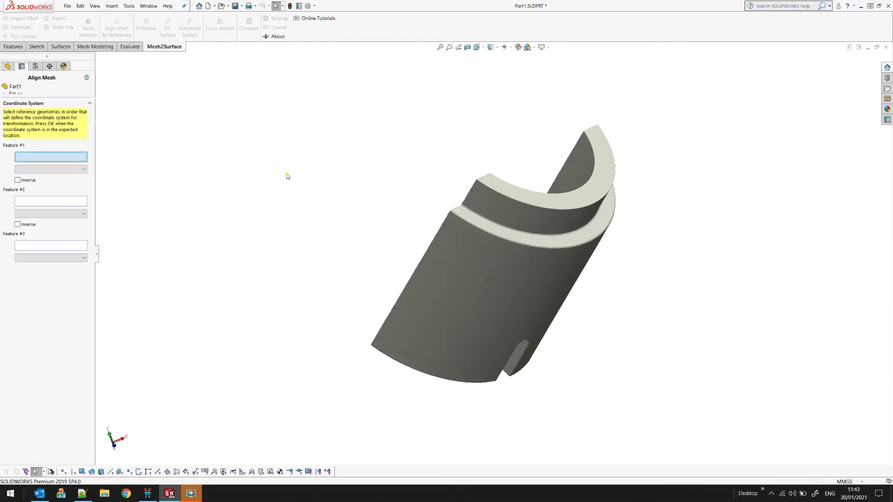
{"action": "middle_click_drag", "start_coordinate": [428, 226], "coordinate": [511, 293]}
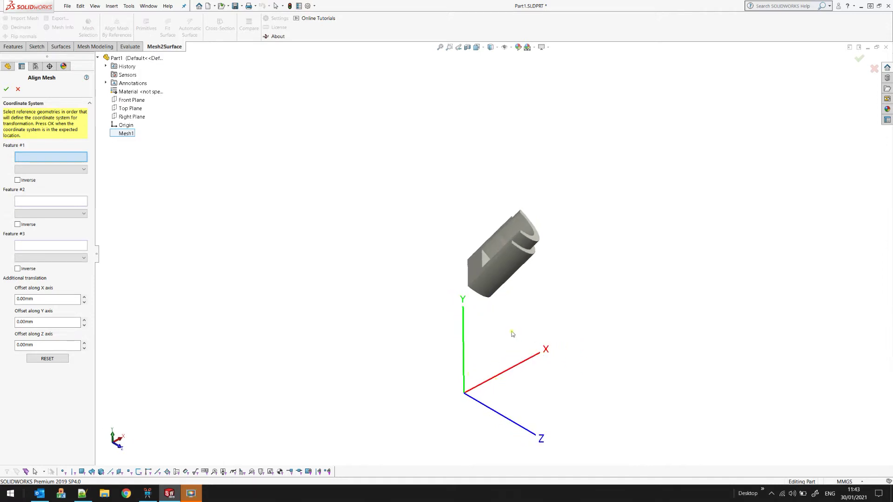
{"action": "middle_click_drag", "start_coordinate": [504, 331], "coordinate": [511, 384]}
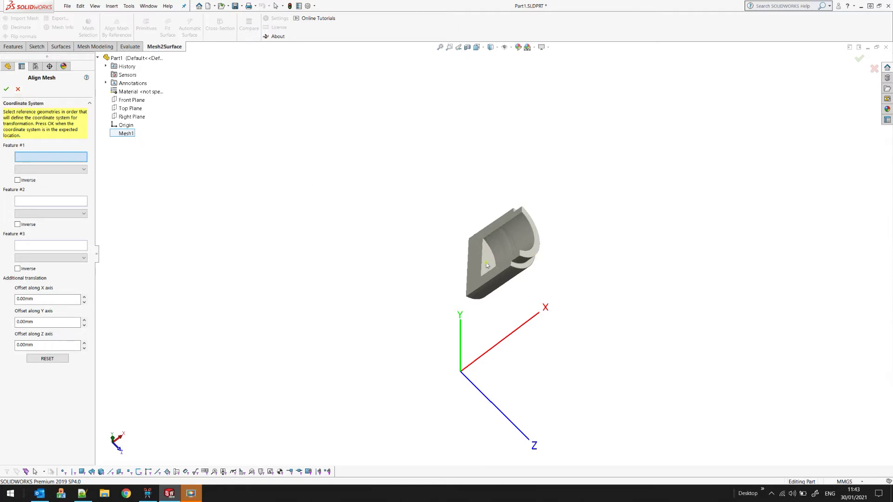
{"action": "left_click", "coordinate": [18, 88]}
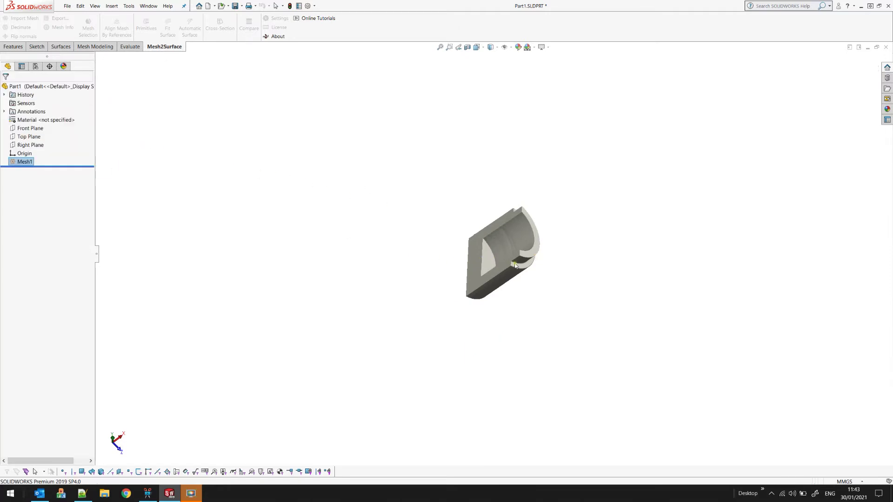
- Select the mesh's flat semicircular end face with the Mesh Selection wand at sensitivity 27
{"action": "key", "text": "f"}
{"action": "middle_click_drag", "start_coordinate": [490, 224], "coordinate": [411, 120]}
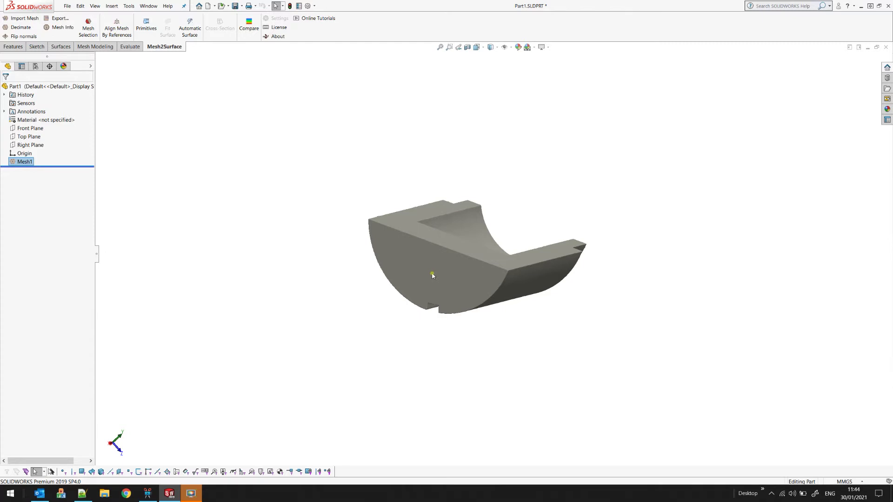
{"action": "left_click", "coordinate": [87, 35]}
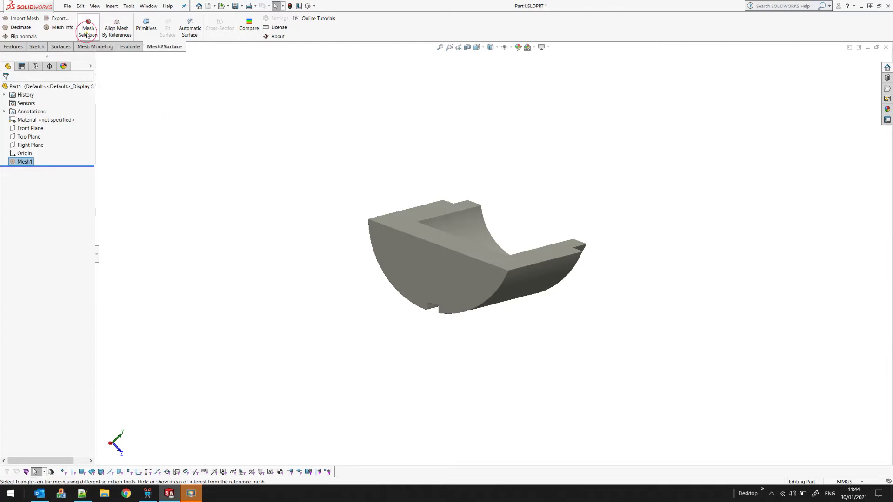
{"action": "left_click", "coordinate": [9, 114]}
{"action": "left_click", "coordinate": [467, 287]}
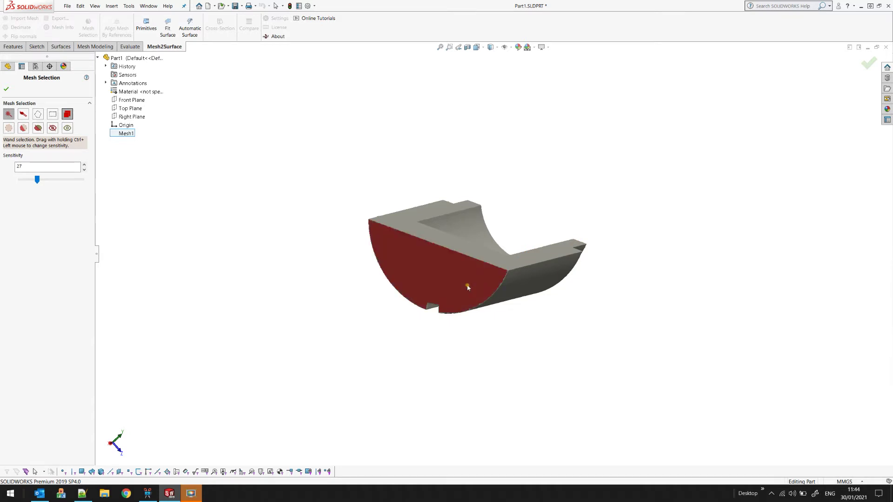
{"action": "scroll", "coordinate": [437, 272], "scroll_direction": "down", "scroll_amount": 3}
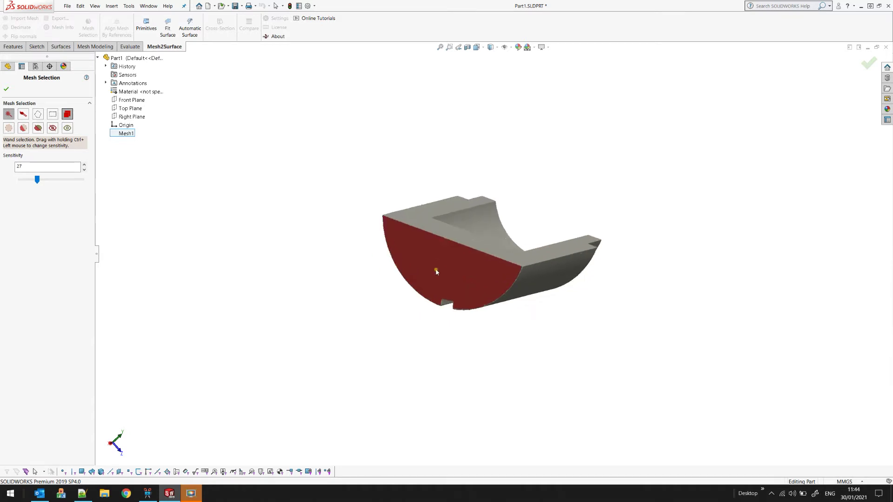
{"action": "left_click", "coordinate": [8, 91]}
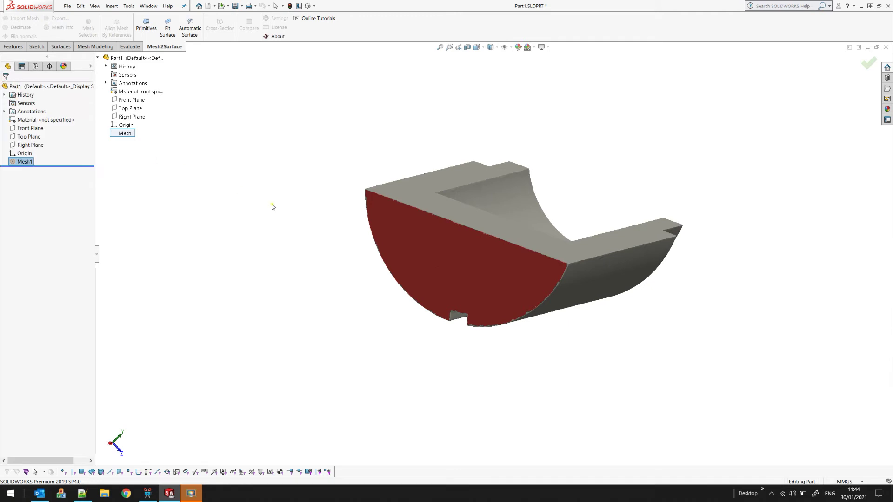
- Fit a plane primitive to the selected flat end face of the mesh
{"action": "left_click", "coordinate": [146, 26]}
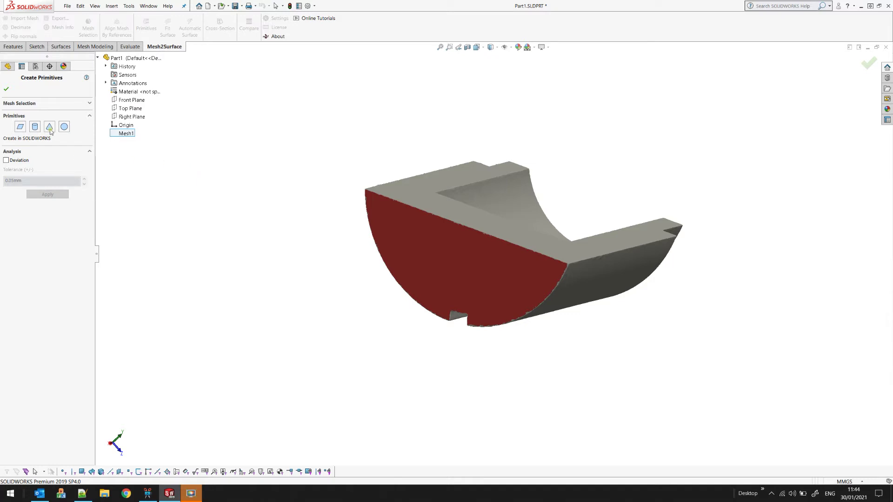
{"action": "left_click", "coordinate": [20, 126]}
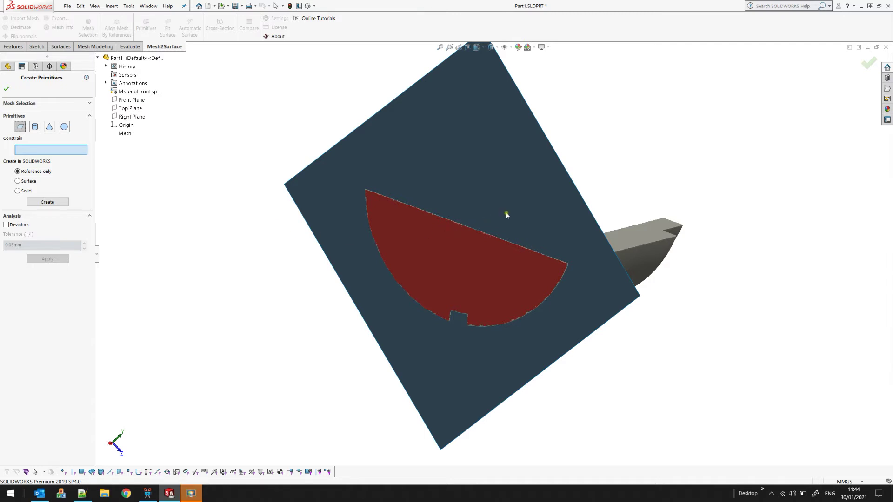
{"action": "middle_click_drag", "start_coordinate": [460, 213], "coordinate": [450, 215]}
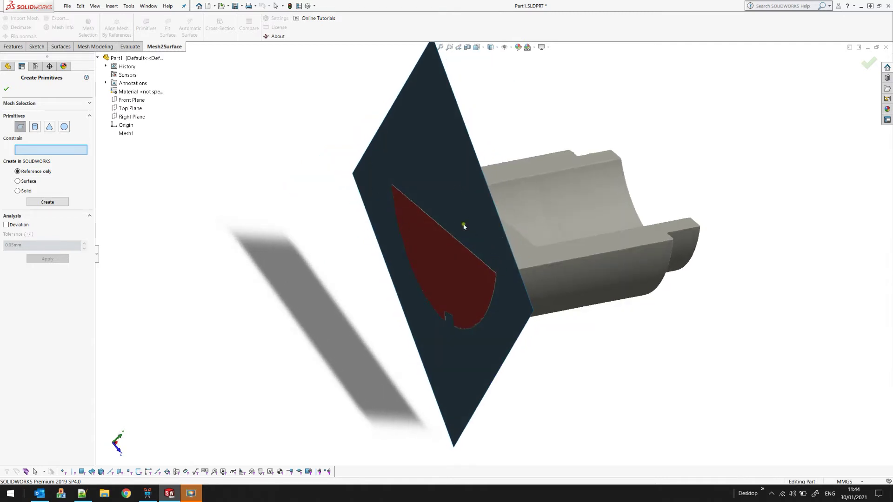
{"action": "middle_click_drag", "start_coordinate": [462, 183], "coordinate": [500, 137]}
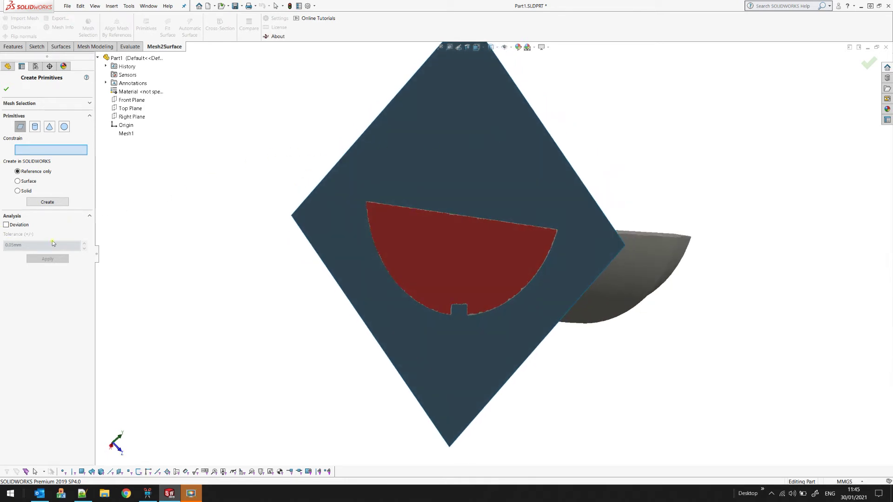
- Analyse the fitted plane's deviation from the mesh at 0.05 mm tolerance and create the plane as reference only
{"action": "left_click", "coordinate": [7, 225]}
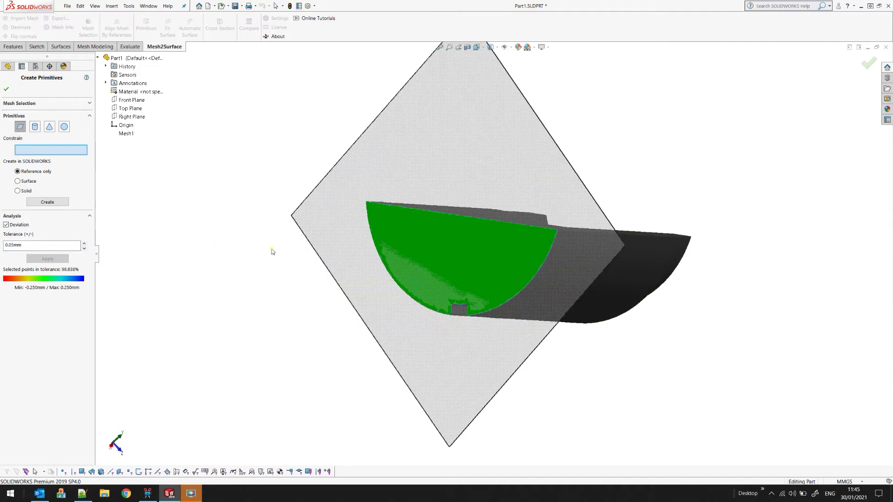
{"action": "scroll", "coordinate": [490, 244], "scroll_direction": "down", "scroll_amount": 3}
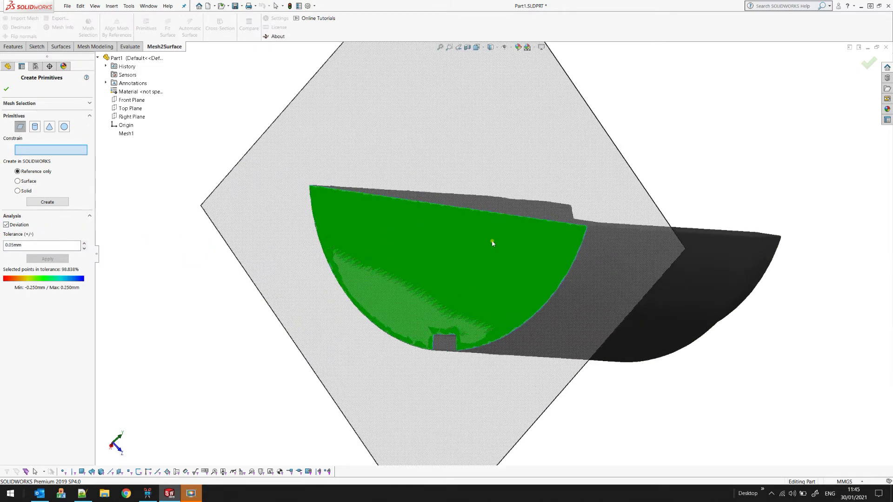
{"action": "middle_click_drag", "start_coordinate": [483, 266], "coordinate": [510, 251]}
{"action": "middle_click_drag", "start_coordinate": [438, 222], "coordinate": [353, 266]}
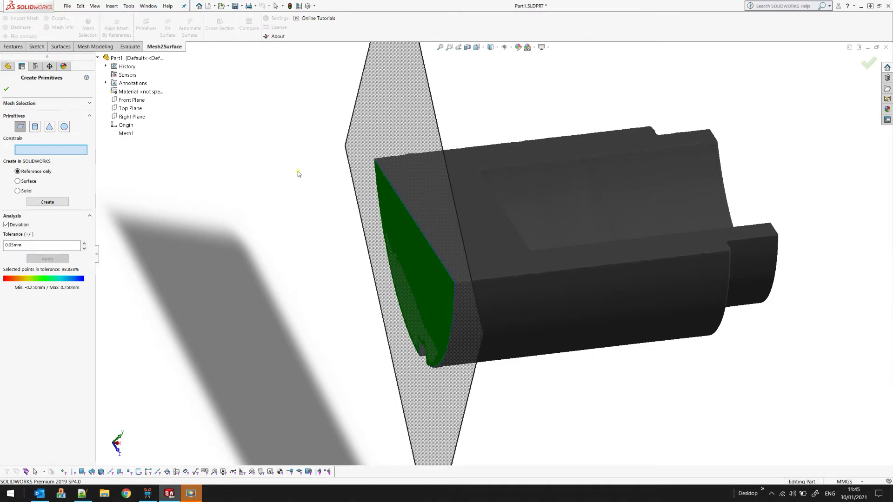
{"action": "left_click", "coordinate": [48, 202]}
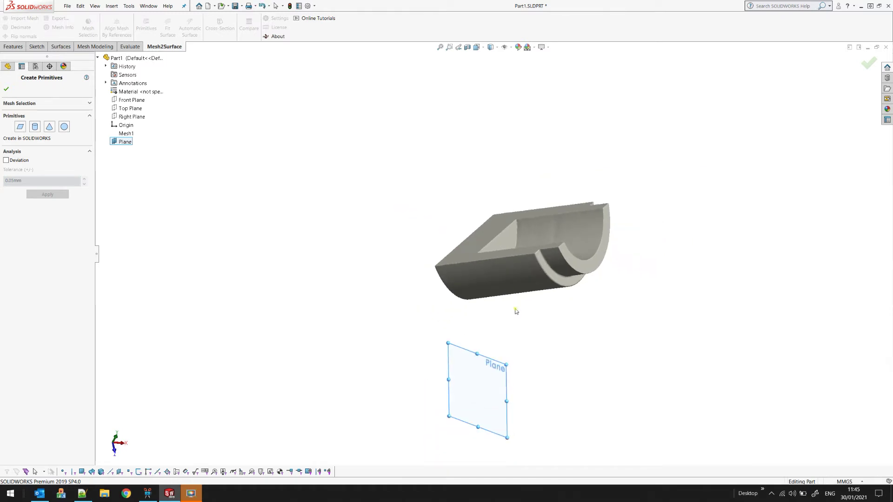
- Clear the end-face selection and wand-select the mesh's large outer cylindrical face at sensitivity 27
{"action": "left_click_drag", "start_coordinate": [497, 327], "coordinate": [469, 228]}
{"action": "middle_click_drag", "start_coordinate": [470, 229], "coordinate": [457, 300]}
{"action": "scroll", "coordinate": [537, 258], "scroll_direction": "down", "scroll_amount": 2}
{"action": "scroll", "coordinate": [537, 258], "scroll_direction": "down", "scroll_amount": 1}
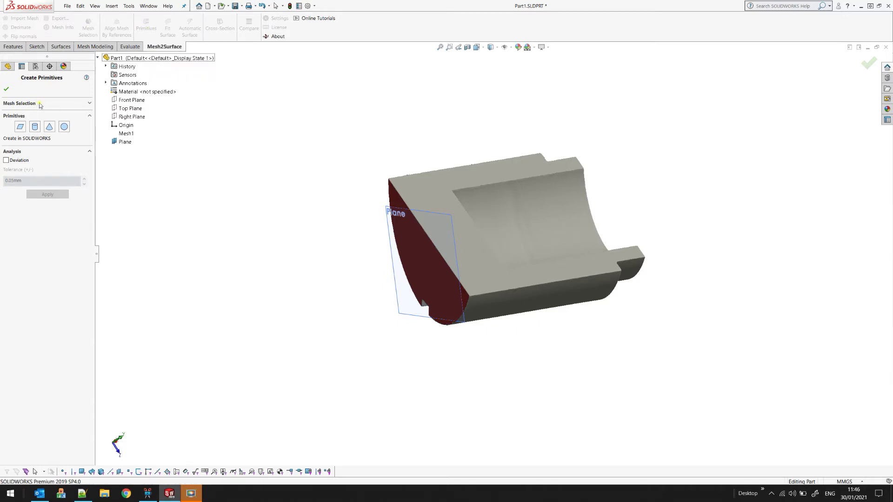
{"action": "scroll", "coordinate": [506, 177], "scroll_direction": "down", "scroll_amount": 1}
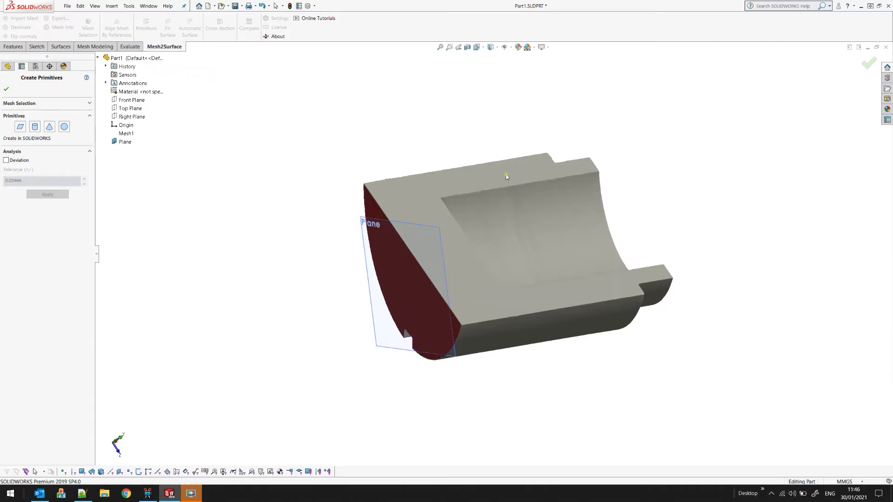
{"action": "left_click", "coordinate": [17, 103]}
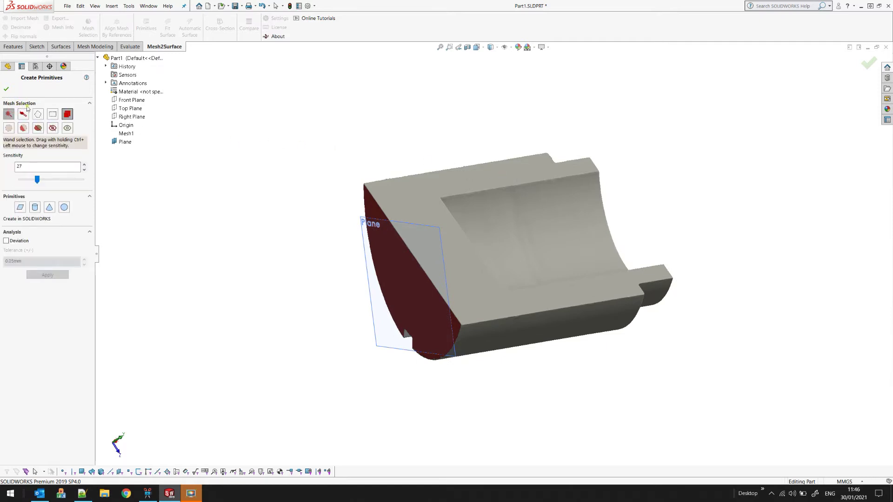
{"action": "left_click", "coordinate": [8, 129]}
{"action": "middle_click_drag", "start_coordinate": [502, 199], "coordinate": [502, 269]}
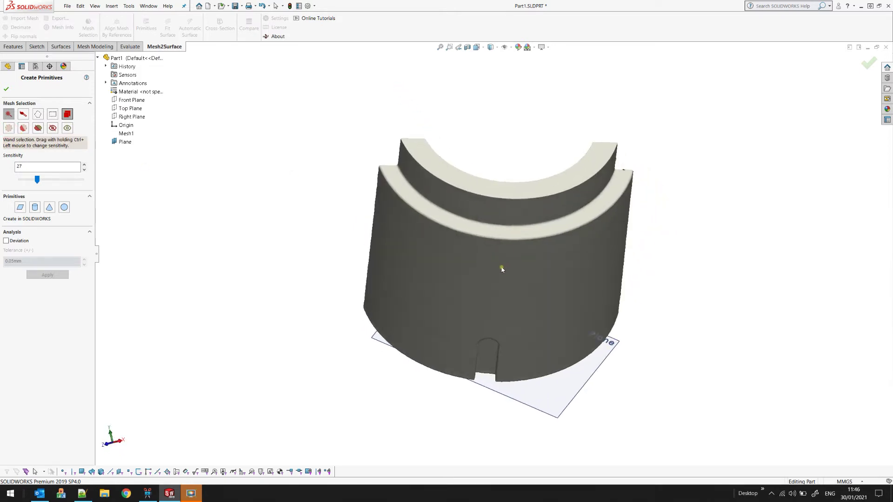
{"action": "left_click", "coordinate": [579, 272]}
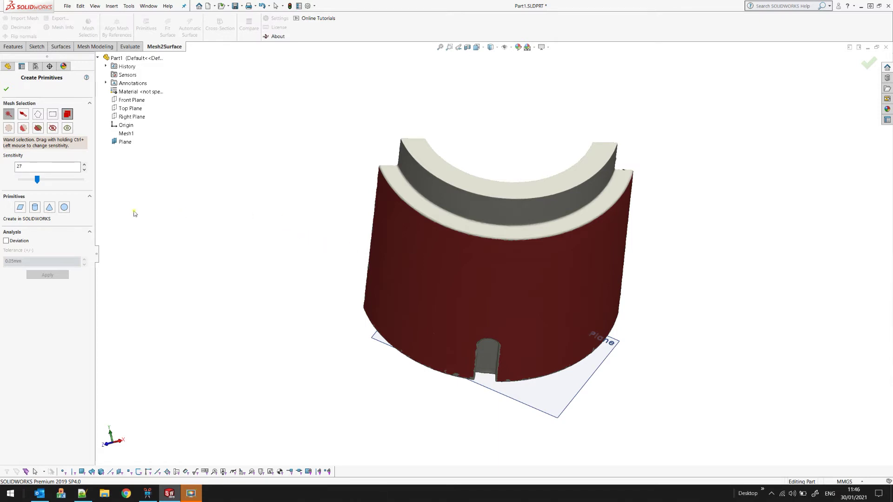
- Fit a cylinder primitive to the selected outer face and inspect its deviation from the mesh at 0.05 mm tolerance
{"action": "left_click", "coordinate": [35, 207]}
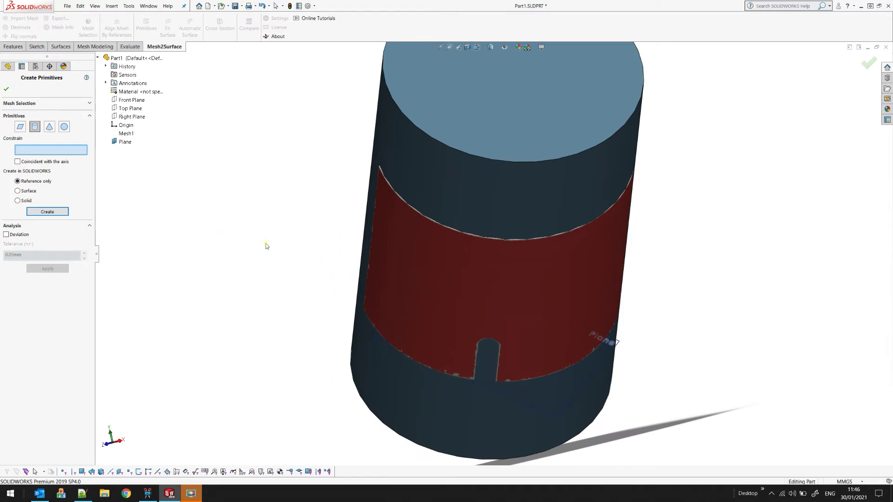
{"action": "left_click", "coordinate": [19, 235]}
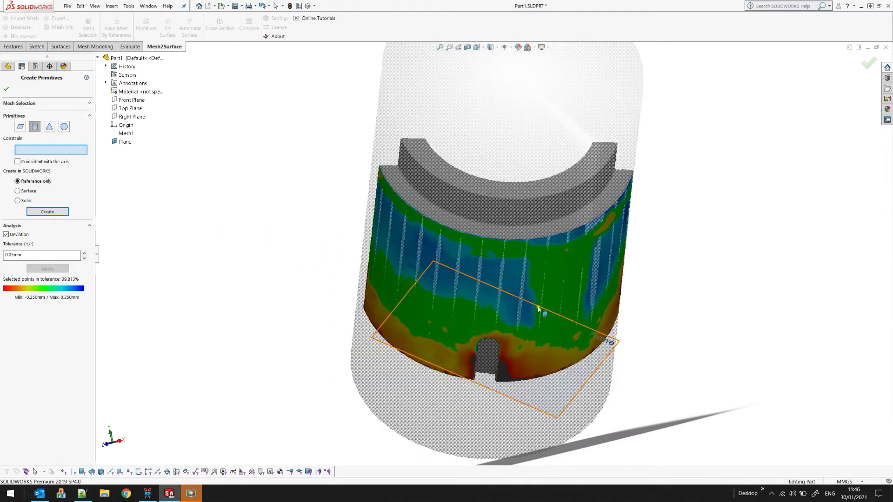
{"action": "middle_click_drag", "start_coordinate": [555, 231], "coordinate": [600, 205]}
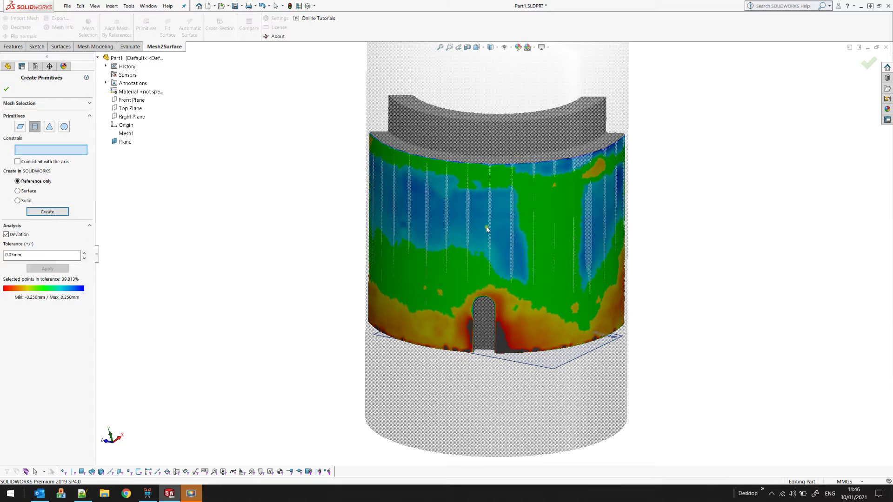
{"action": "middle_click_drag", "start_coordinate": [521, 380], "coordinate": [555, 387]}
{"action": "middle_click_drag", "start_coordinate": [609, 333], "coordinate": [508, 289]}
{"action": "middle_click_drag", "start_coordinate": [538, 249], "coordinate": [395, 260]}
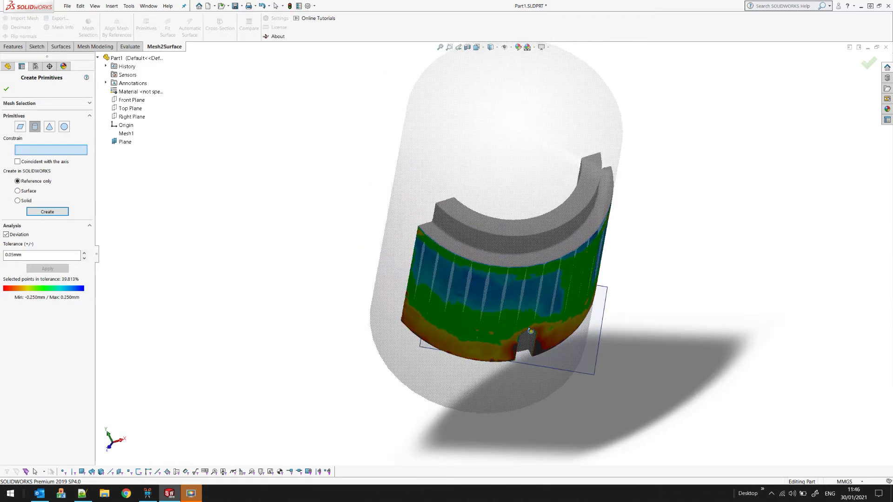
- Create the fitted cylinder as reference only and inspect its axis relative to the mesh's open side
{"action": "left_click", "coordinate": [51, 212]}
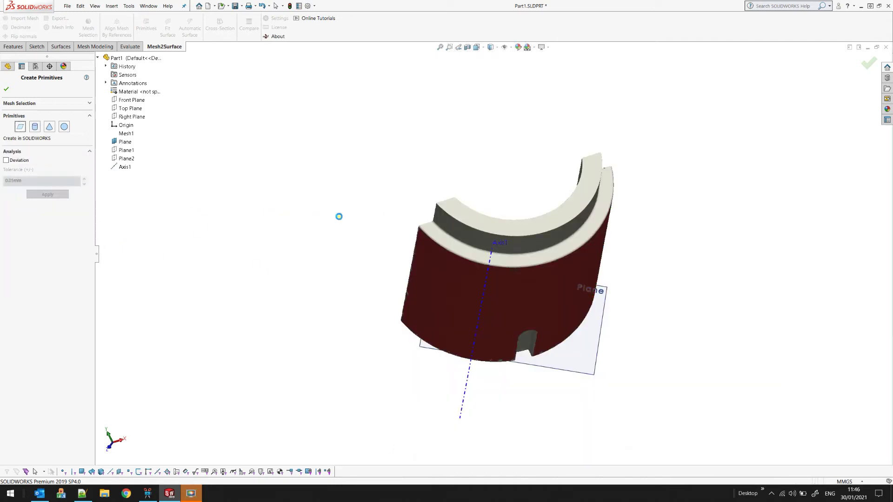
{"action": "middle_click_drag", "start_coordinate": [391, 215], "coordinate": [479, 287]}
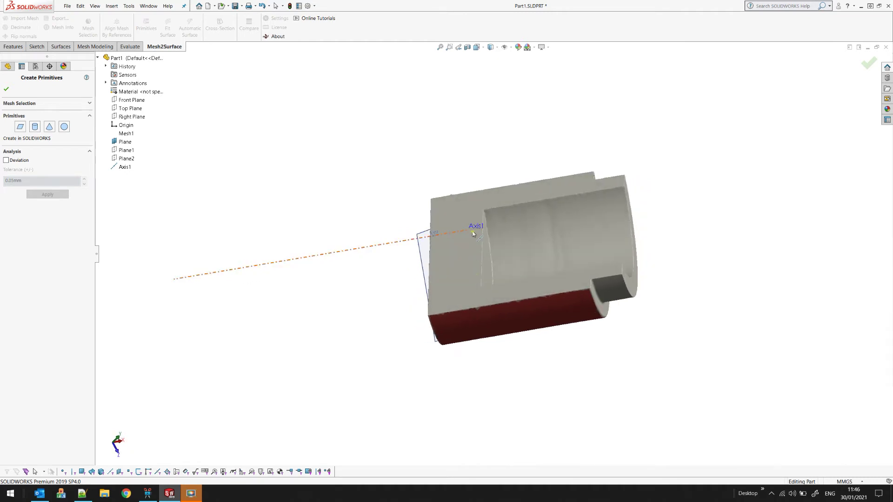
{"action": "middle_click_drag", "start_coordinate": [417, 202], "coordinate": [379, 211]}
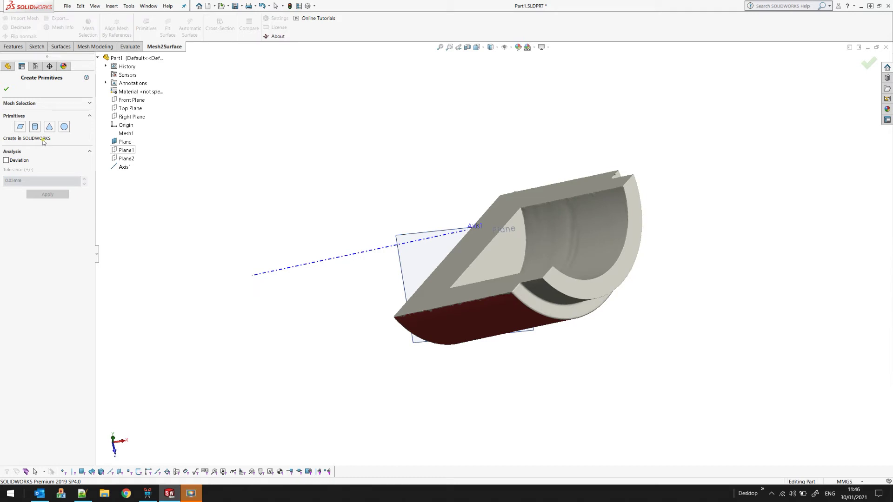
- Replace the outer-face selection with the mesh's flat split face and create a reference-only plane primitive fitted to it
{"action": "left_click", "coordinate": [27, 103]}
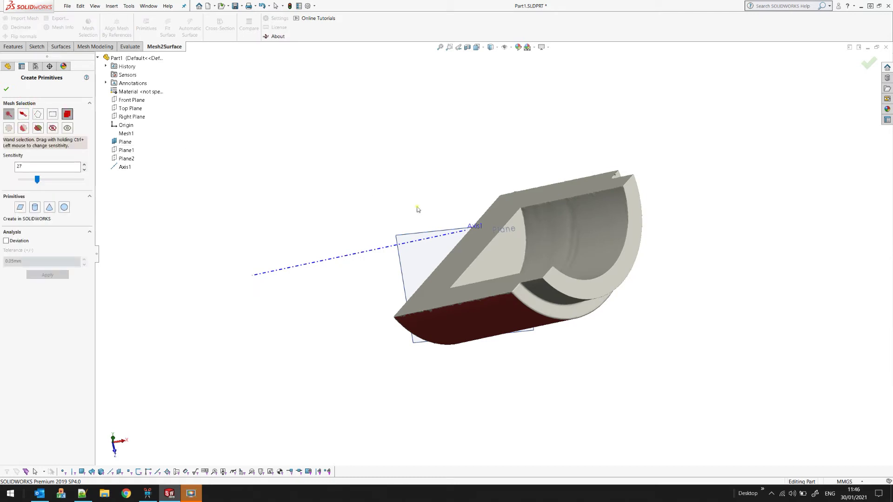
{"action": "left_click", "coordinate": [8, 128]}
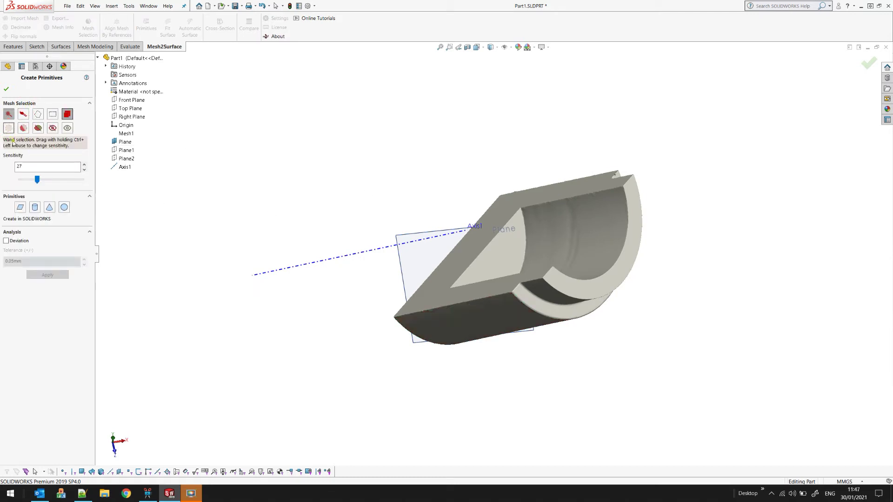
{"action": "left_click", "coordinate": [555, 199]}
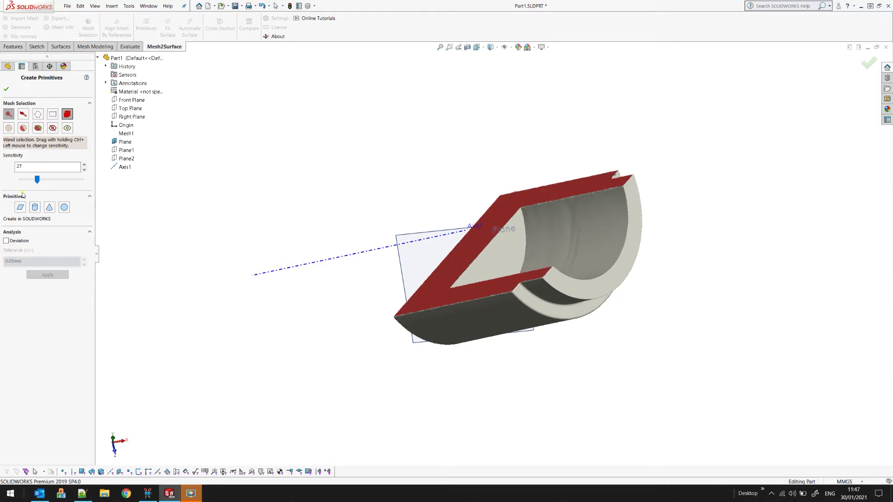
{"action": "left_click", "coordinate": [19, 207]}
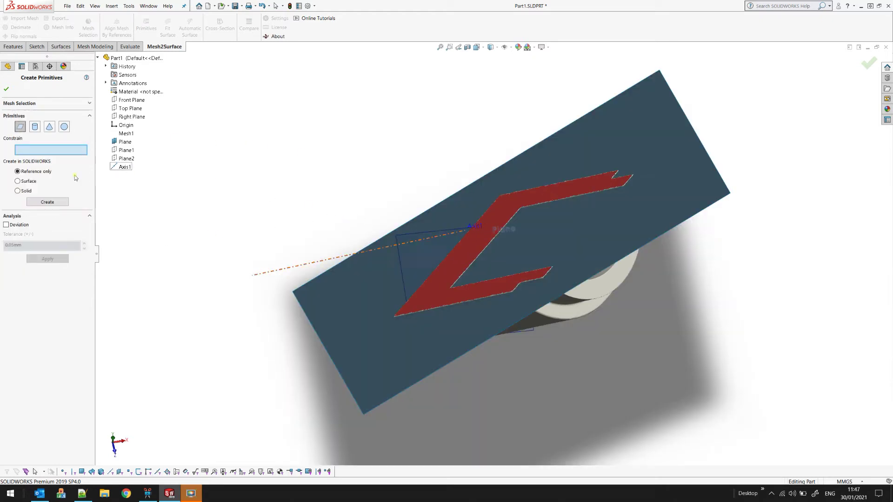
{"action": "left_click", "coordinate": [47, 202]}
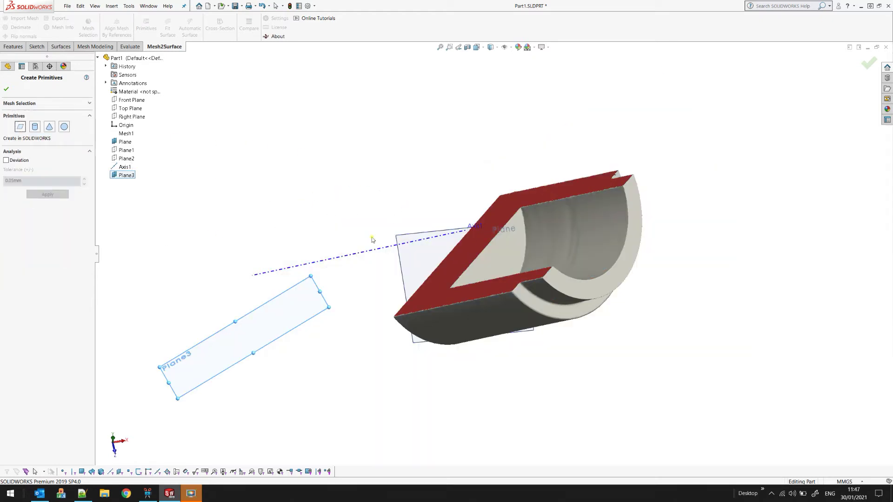
- Move the new plane's outline onto the mesh and finish creating primitives
{"action": "left_click_drag", "start_coordinate": [320, 293], "coordinate": [572, 204]}
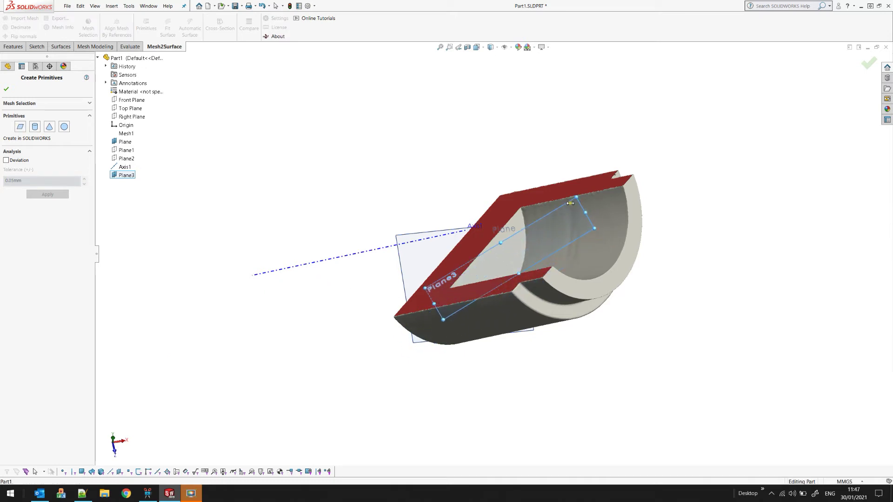
{"action": "middle_click_drag", "start_coordinate": [558, 214], "coordinate": [486, 249]}
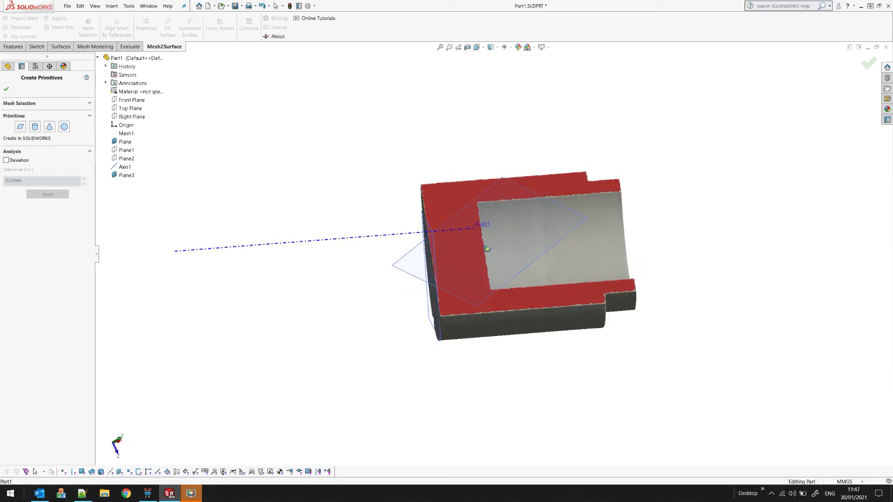
{"action": "left_click", "coordinate": [7, 89]}
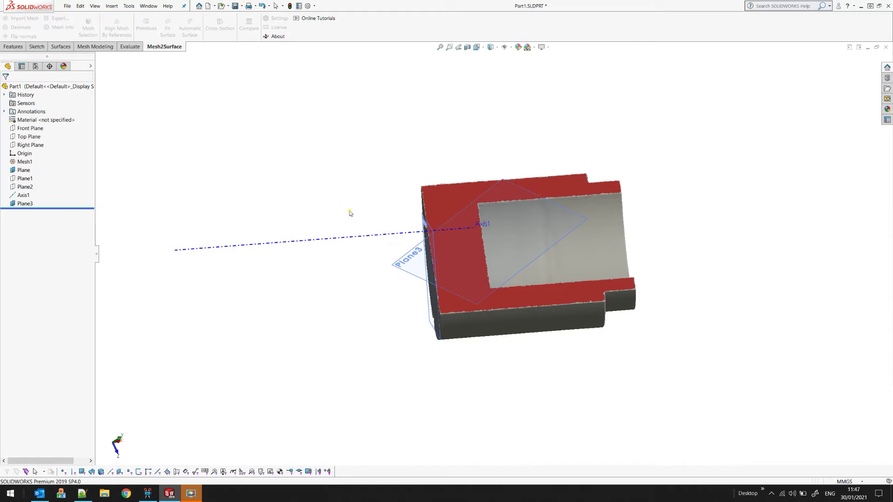
- Select Mesh1 and deselect its highlighted split-face triangles
{"action": "middle_click_drag", "start_coordinate": [369, 215], "coordinate": [317, 193]}
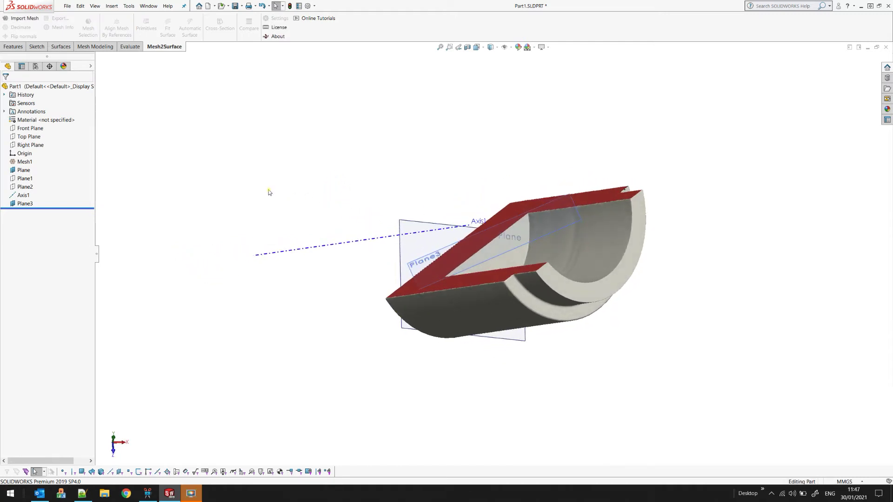
{"action": "left_click", "coordinate": [22, 162]}
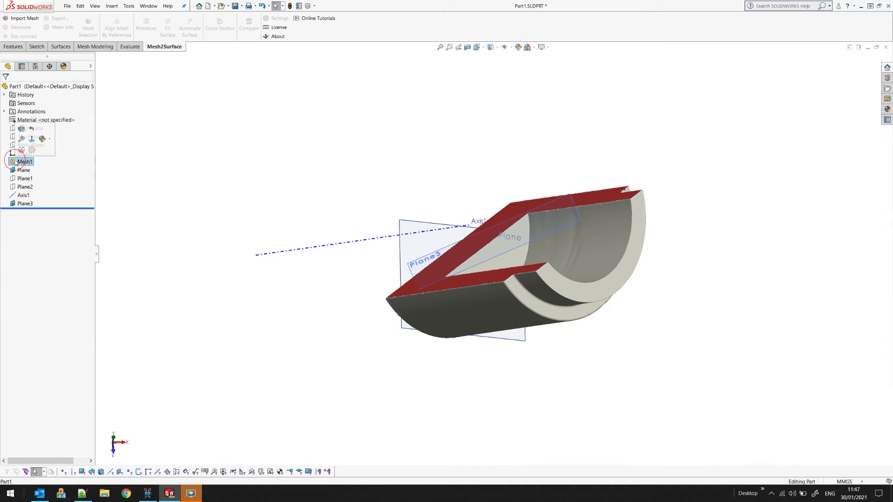
{"action": "middle_click_drag", "start_coordinate": [460, 336], "coordinate": [478, 366]}
{"action": "scroll", "coordinate": [475, 277], "scroll_direction": "down", "scroll_amount": 3}
{"action": "scroll", "coordinate": [475, 278], "scroll_direction": "down", "scroll_amount": 2}
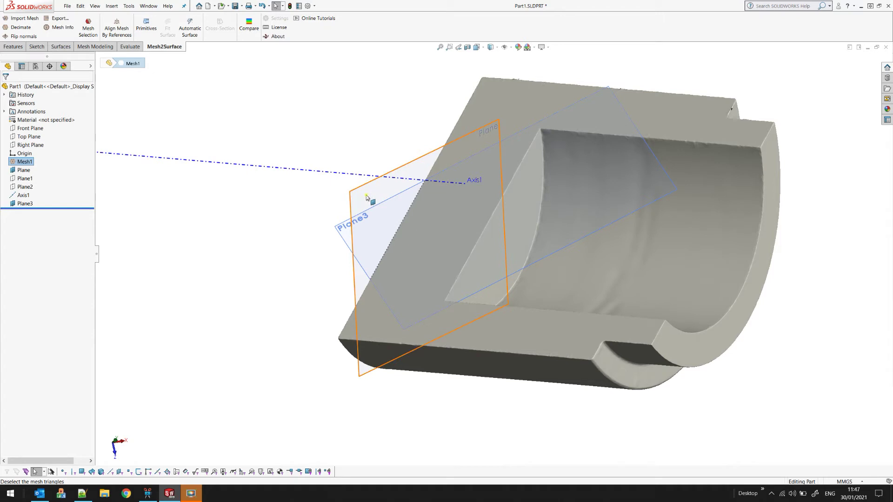
- Create a reference axis at the intersection of Plane and Plane3 with the Two Planes option
{"action": "left_click", "coordinate": [343, 208]}
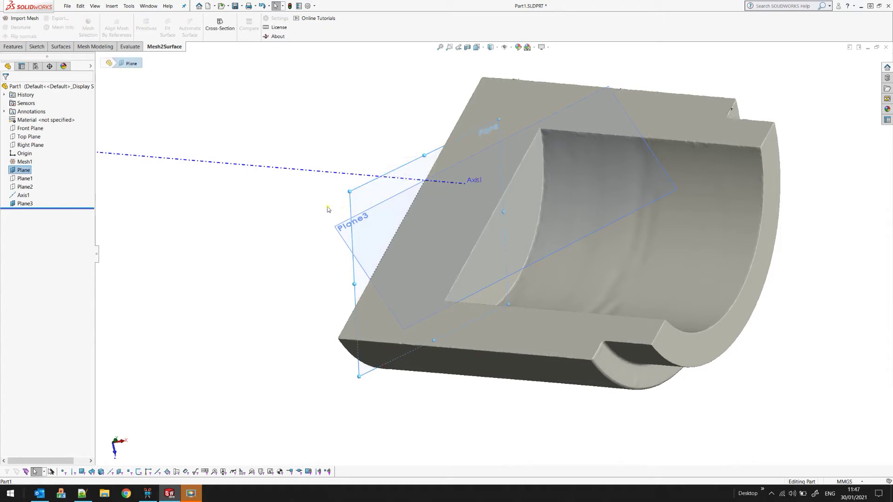
{"action": "left_click", "coordinate": [343, 226], "text": "ctrl"}
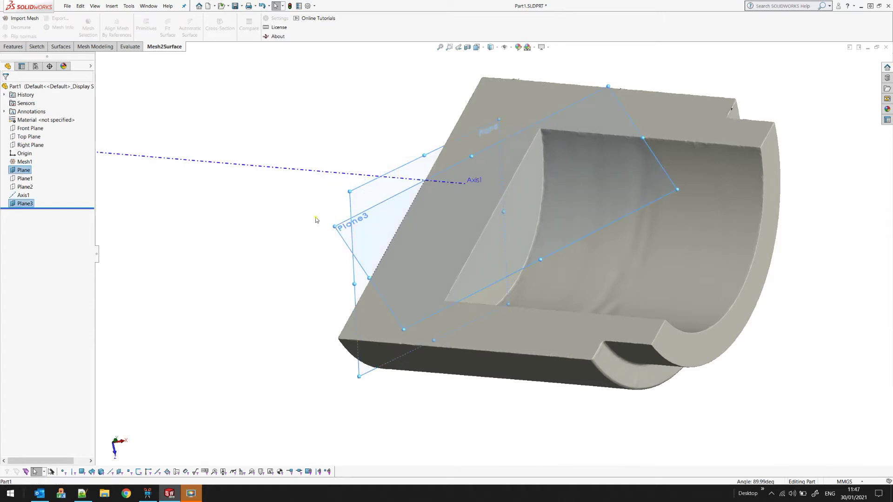
{"action": "left_click", "coordinate": [13, 47]}
{"action": "left_click", "coordinate": [338, 20]}
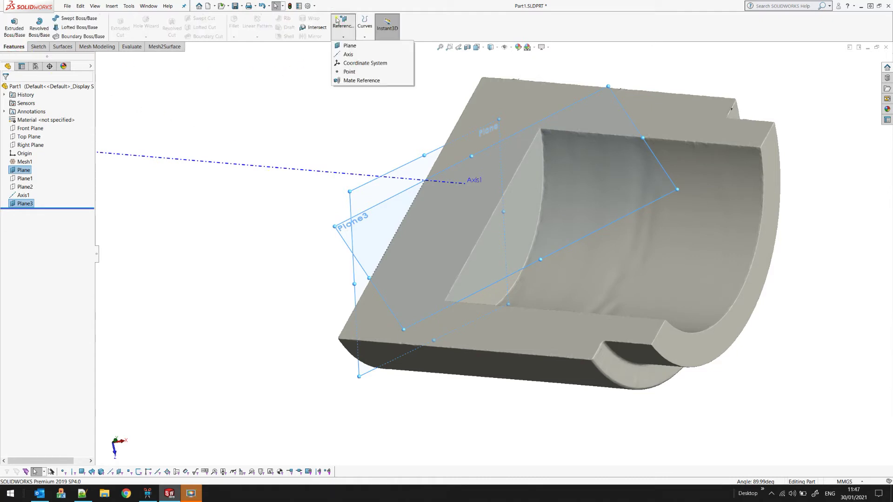
{"action": "left_click", "coordinate": [346, 55]}
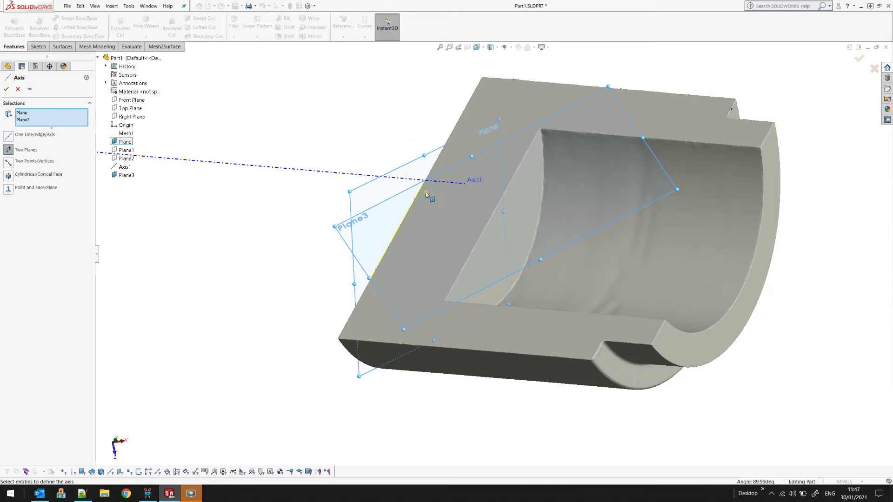
{"action": "left_click", "coordinate": [6, 89]}
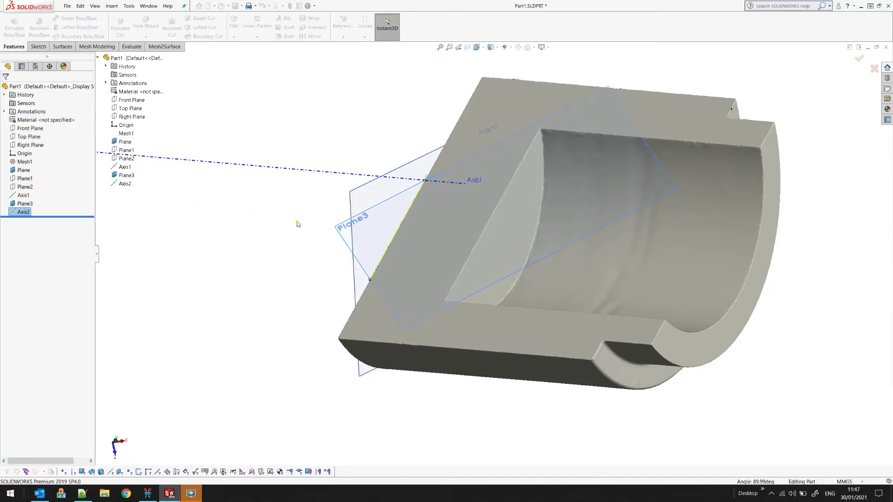
- Extend the new axis past the corner of the mesh's end face so it stands out clearly
{"action": "middle_click_drag", "start_coordinate": [304, 237], "coordinate": [458, 261]}
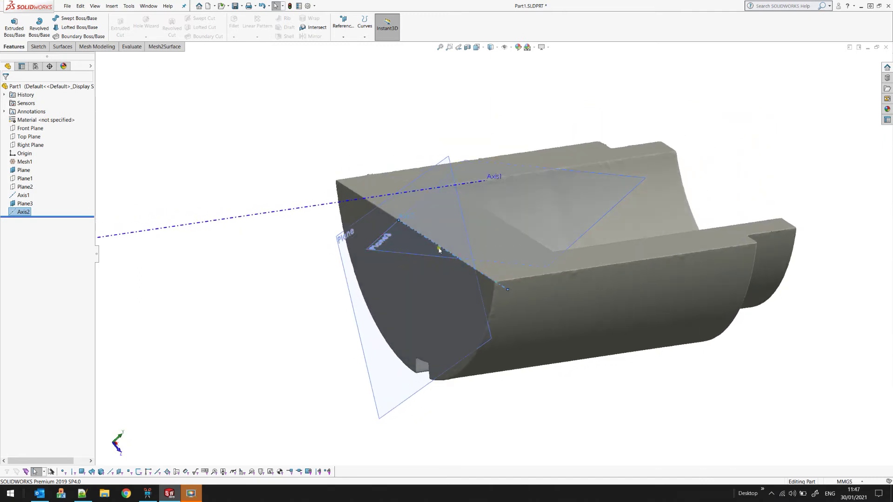
{"action": "left_click", "coordinate": [439, 250]}
{"action": "left_click_drag", "start_coordinate": [399, 220], "coordinate": [318, 180]}
{"action": "middle_click_drag", "start_coordinate": [368, 168], "coordinate": [247, 210]}
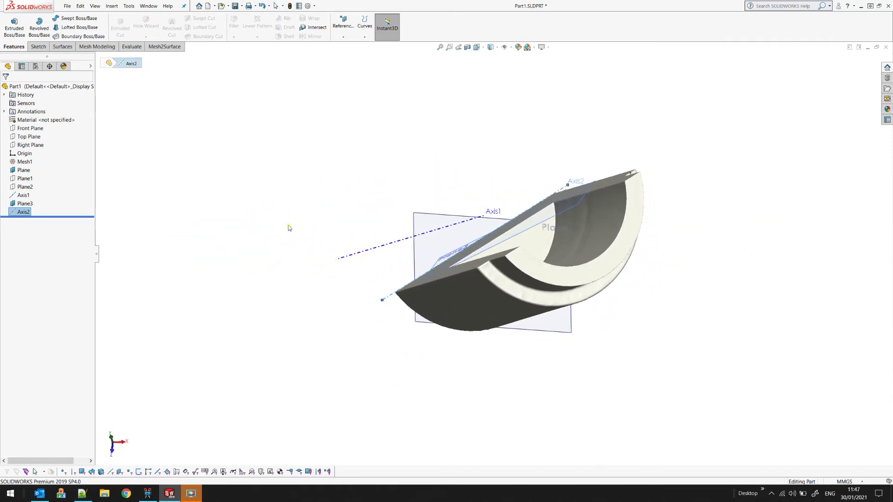
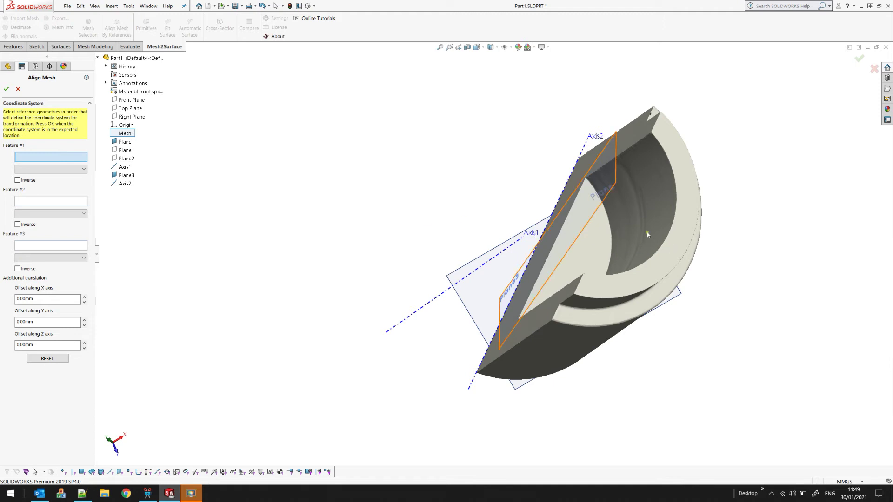
- Set the end-face Plane as Feature #1 of the mesh alignment, mapped to Front Plane (OXY)
{"action": "middle_click_drag", "start_coordinate": [748, 144], "coordinate": [648, 391]}
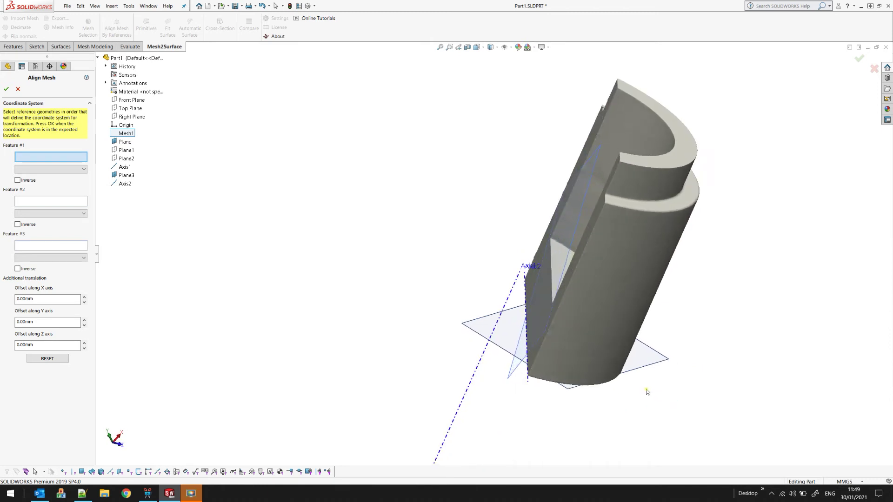
{"action": "left_click", "coordinate": [482, 334]}
{"action": "scroll", "coordinate": [447, 310], "scroll_direction": "up", "scroll_amount": 3}
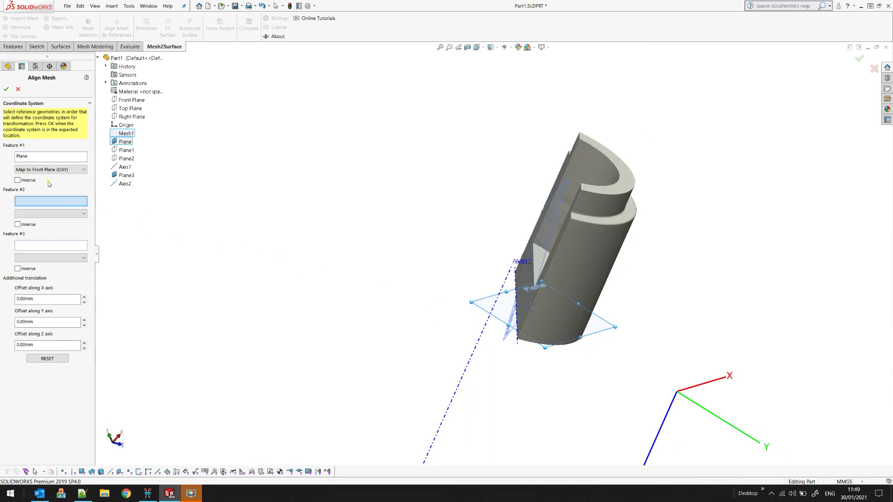
{"action": "scroll", "coordinate": [594, 349], "scroll_direction": "up", "scroll_amount": 2}
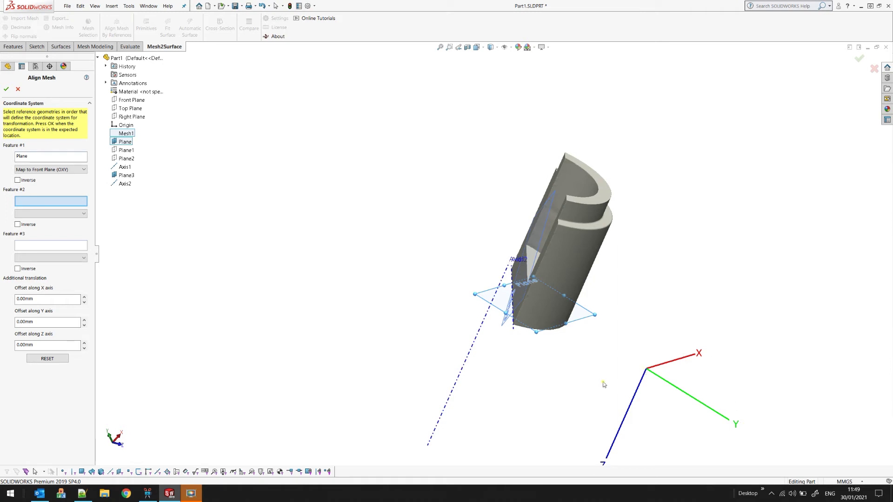
- Check the coordinate system's Z direction against the mesh and invert Feature #1
{"action": "middle_click_drag", "start_coordinate": [564, 328], "coordinate": [594, 324]}
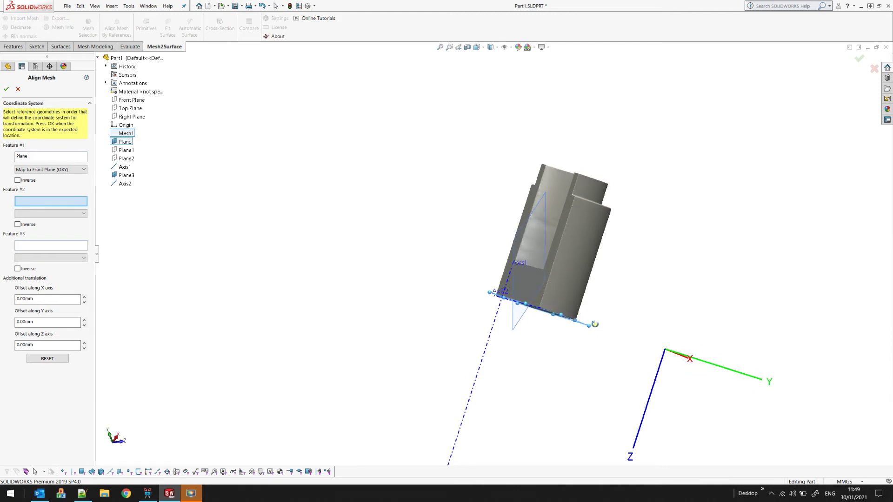
{"action": "middle_click_drag", "start_coordinate": [595, 324], "coordinate": [592, 325]}
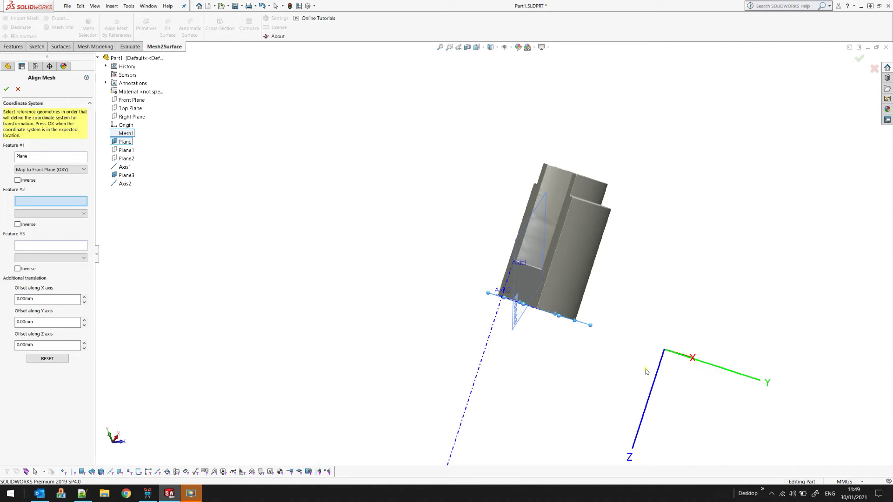
{"action": "left_click", "coordinate": [28, 181]}
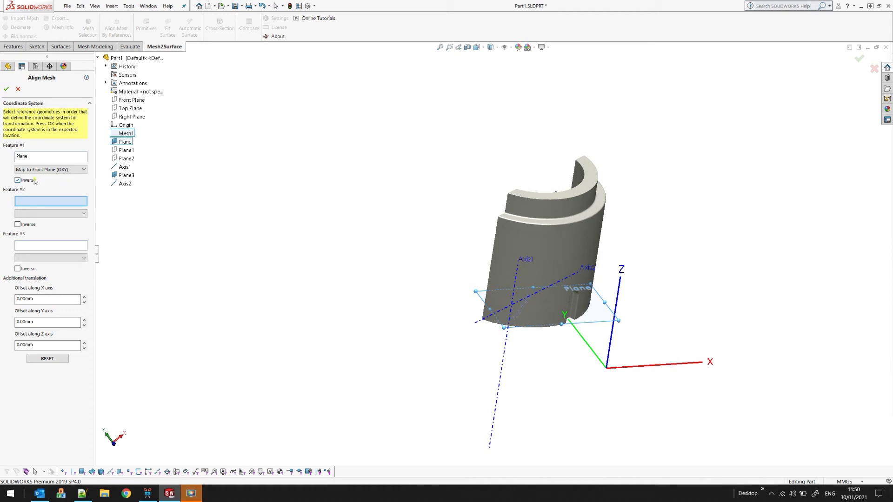
{"action": "left_click", "coordinate": [534, 396]}
{"action": "middle_click_drag", "start_coordinate": [549, 408], "coordinate": [578, 407]}
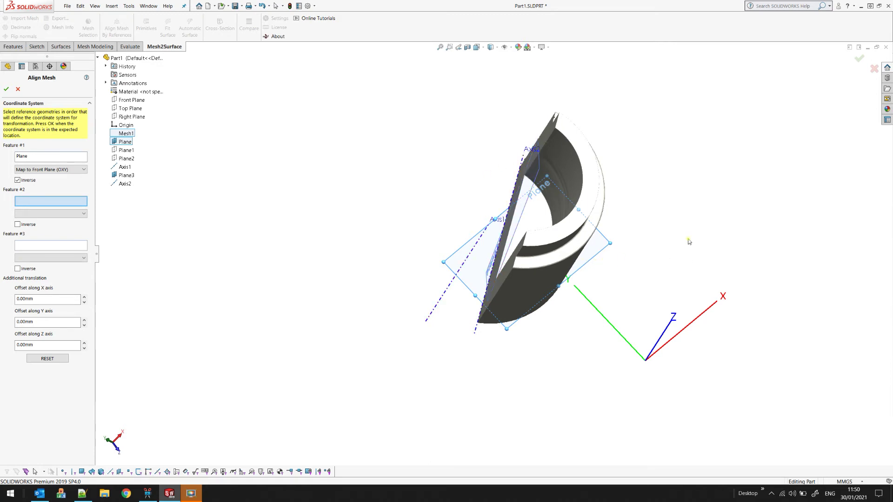
- Set Axis2 as Feature #2 of the alignment and inspect the resulting axis directions on the mesh
{"action": "left_click", "coordinate": [522, 156]}
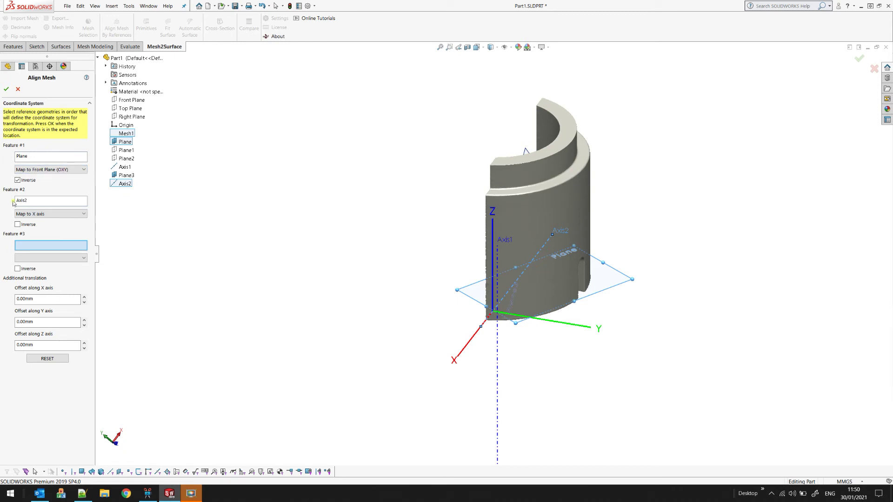
{"action": "middle_click_drag", "start_coordinate": [579, 388], "coordinate": [504, 342]}
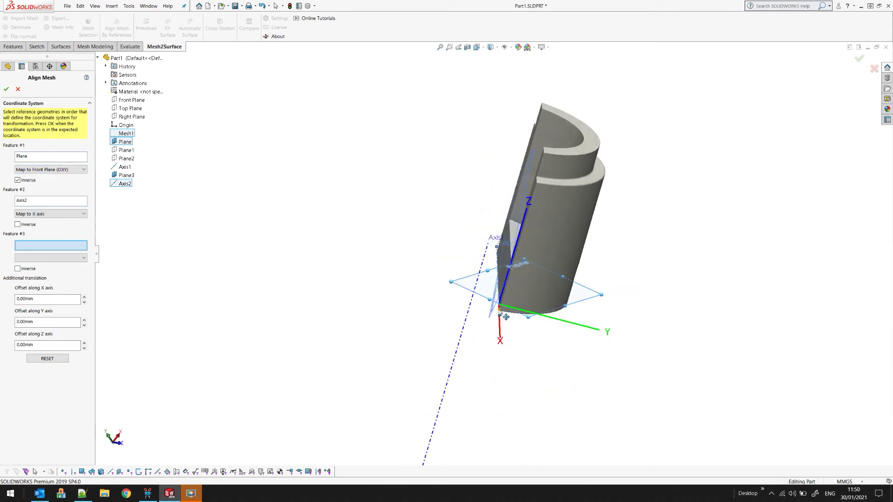
{"action": "middle_click_drag", "start_coordinate": [437, 290], "coordinate": [427, 355]}
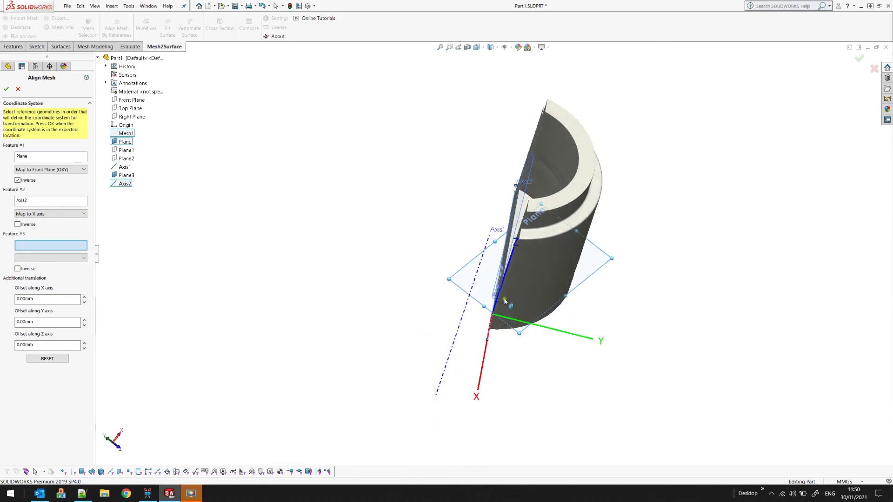
- Map Axis2 to the Y axis and invert its direction
{"action": "left_click", "coordinate": [45, 214]}
{"action": "left_click", "coordinate": [43, 227]}
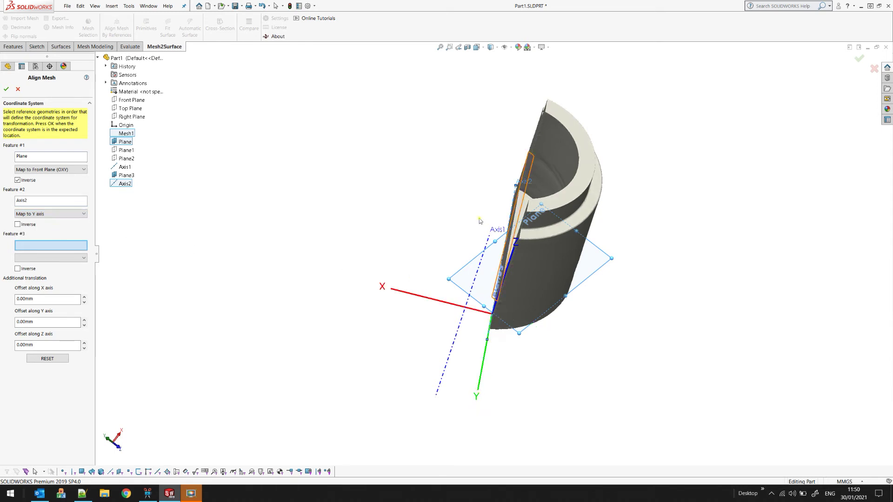
{"action": "middle_click_drag", "start_coordinate": [478, 223], "coordinate": [470, 301]}
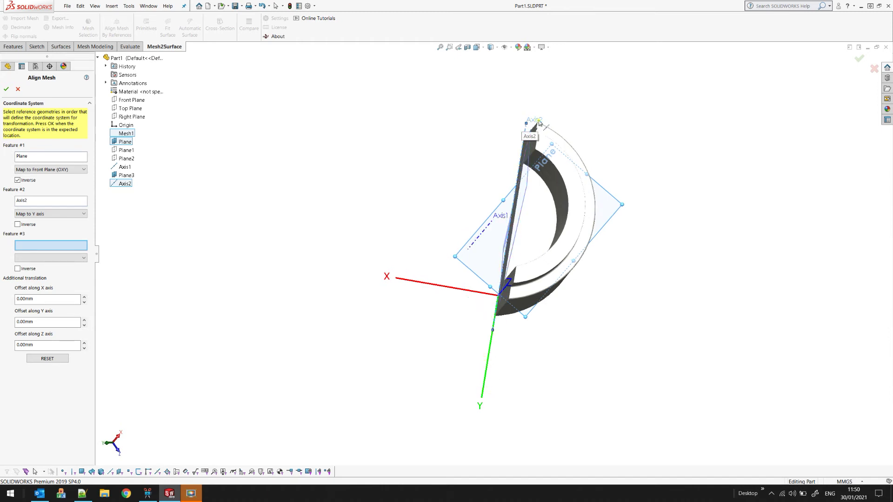
{"action": "left_click", "coordinate": [20, 225]}
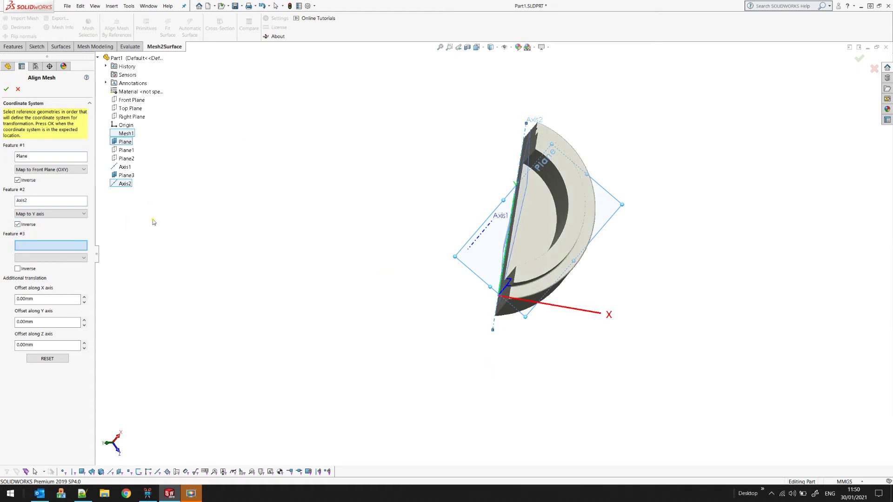
- Try adding Axis1 as Feature #3 of the alignment and inspect the resulting axis directions on the mesh
{"action": "middle_click_drag", "start_coordinate": [439, 270], "coordinate": [404, 296]}
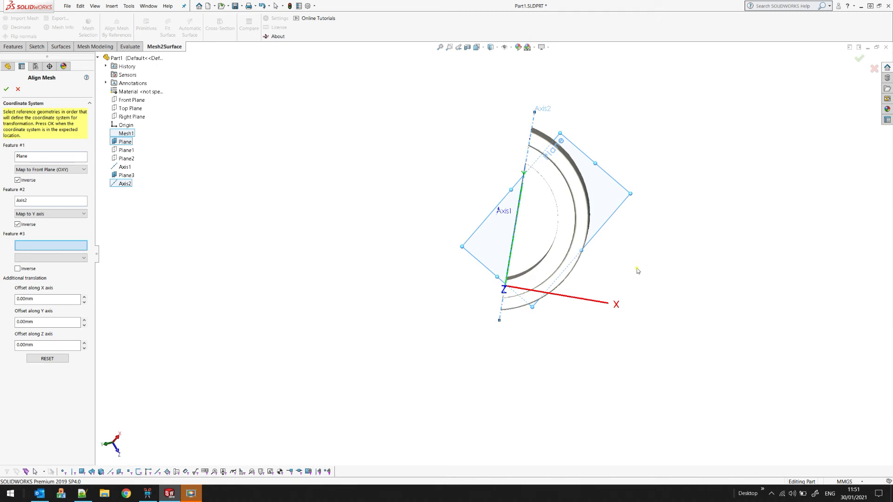
{"action": "middle_click_drag", "start_coordinate": [642, 248], "coordinate": [645, 235]}
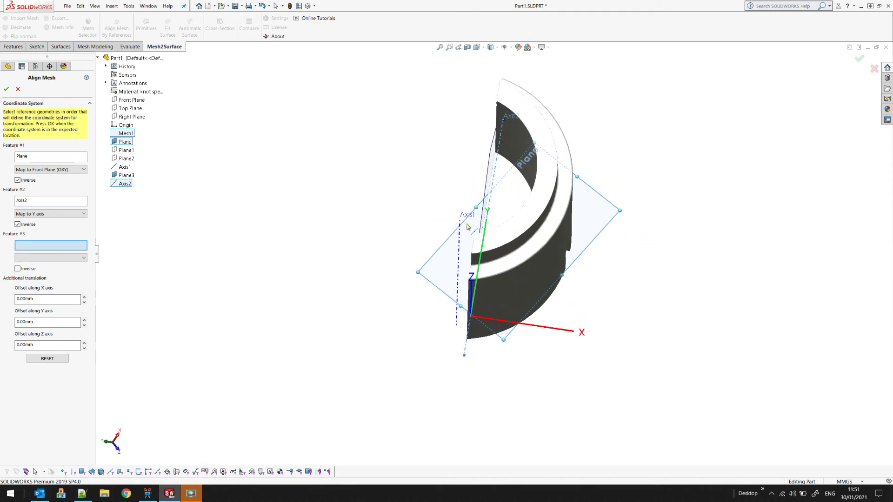
{"action": "left_click", "coordinate": [450, 252]}
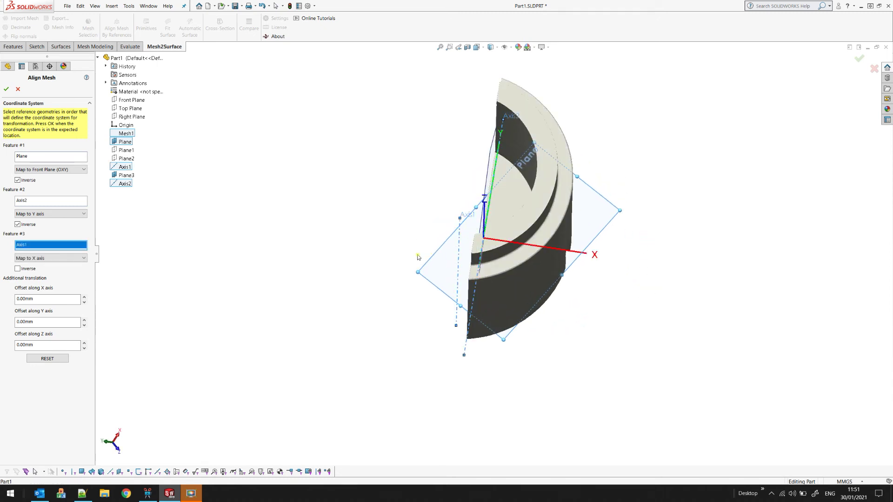
{"action": "middle_click_drag", "start_coordinate": [377, 214], "coordinate": [378, 284]}
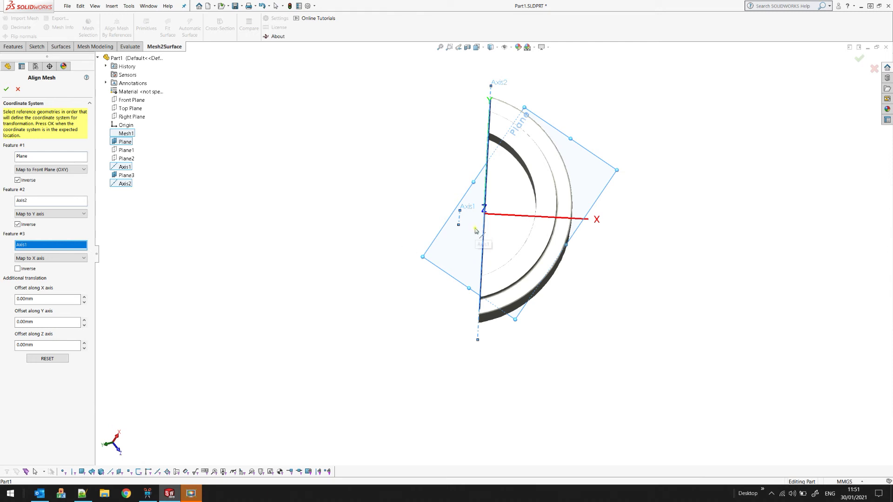
{"action": "middle_click_drag", "start_coordinate": [476, 239], "coordinate": [470, 243]}
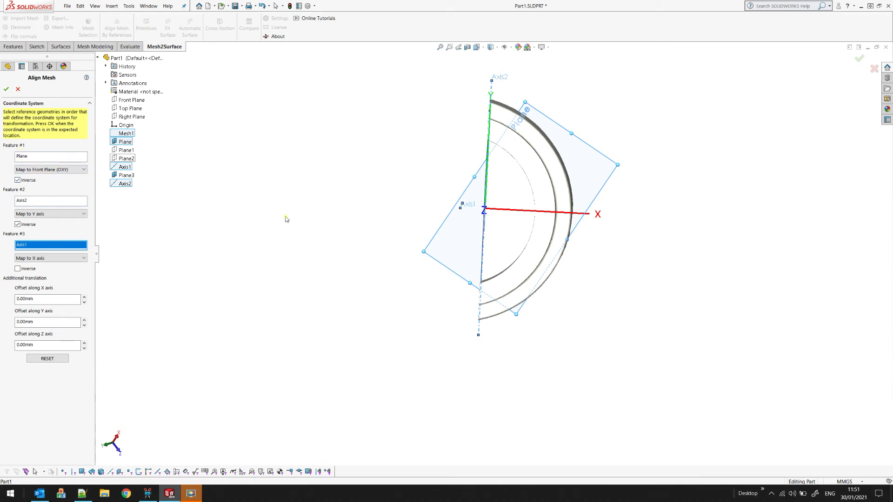
- Reset the alignment features and set the end-face Plane as Feature #1, mapped to Front Plane (OXY)
{"action": "left_click", "coordinate": [46, 358]}
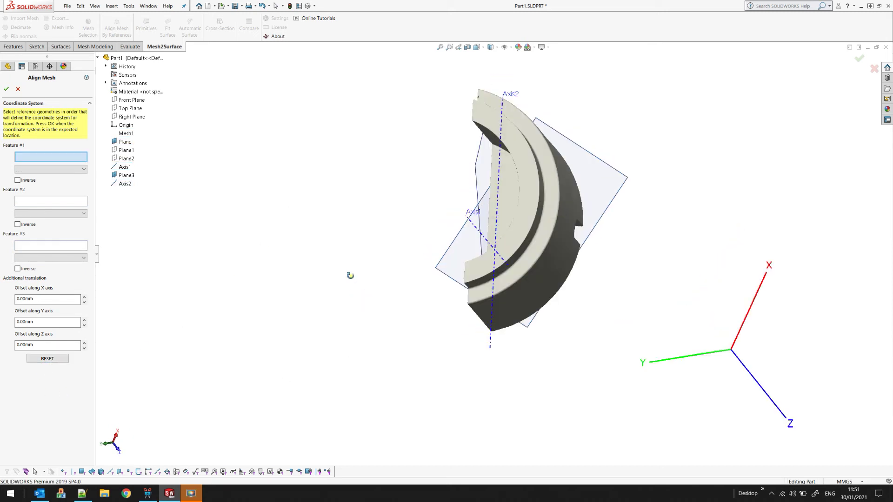
{"action": "left_click", "coordinate": [595, 179]}
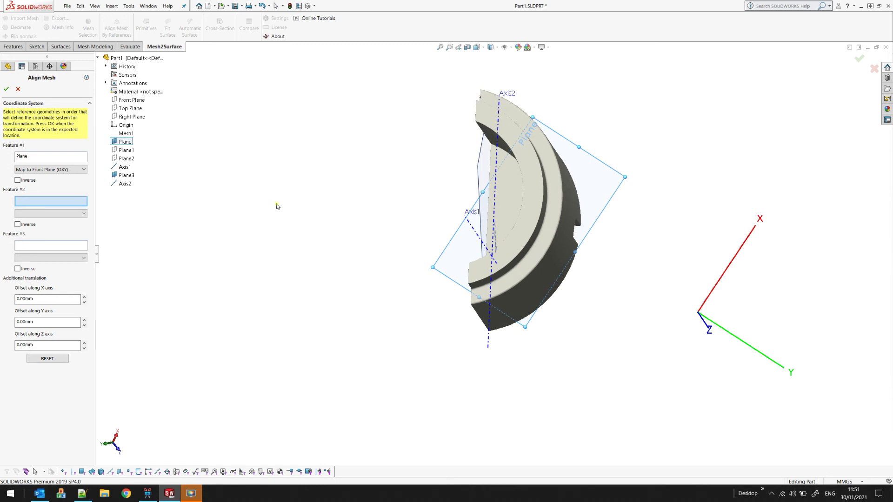
{"action": "key", "text": "Down"}
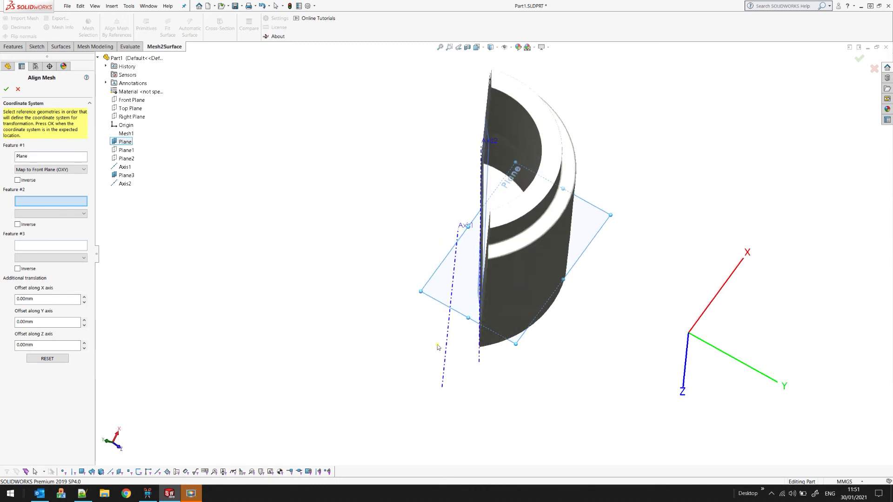
- Set Axis1 as Feature #2, map it to the Z axis and invert its direction
{"action": "left_click", "coordinate": [446, 348]}
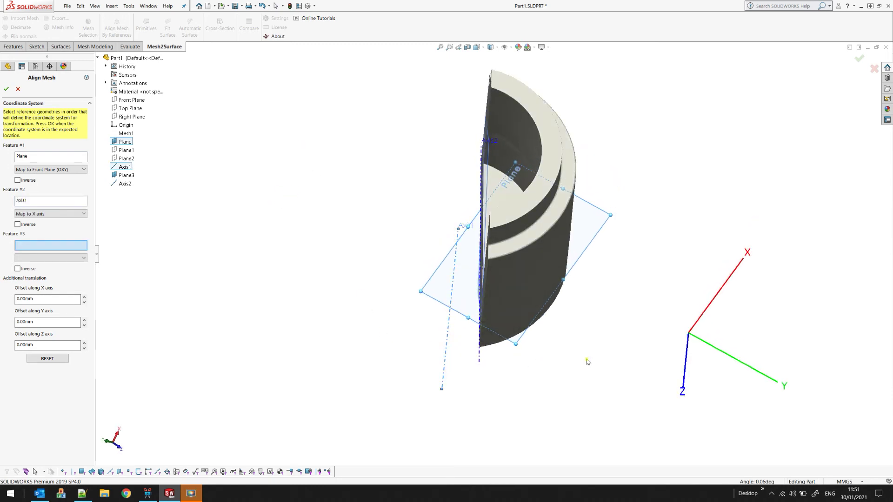
{"action": "left_click", "coordinate": [65, 214]}
{"action": "left_click", "coordinate": [45, 237]}
{"action": "middle_click_drag", "start_coordinate": [372, 279], "coordinate": [368, 223]}
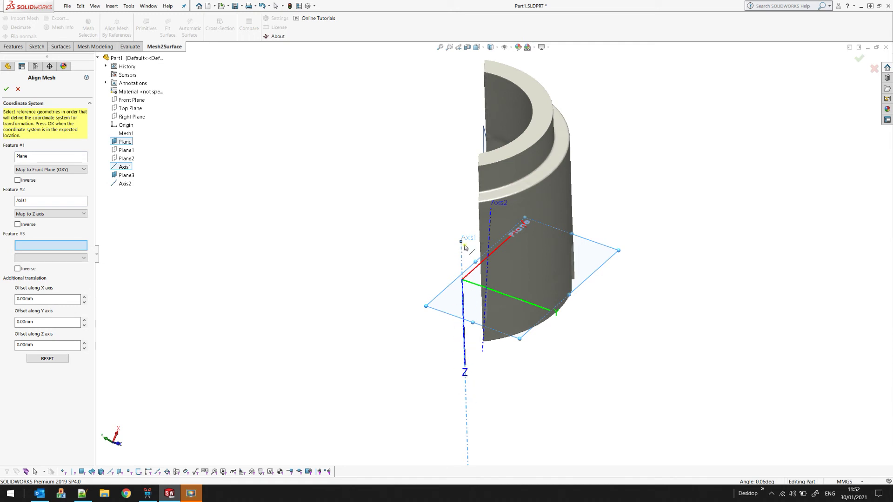
{"action": "left_click", "coordinate": [18, 224]}
{"action": "middle_click_drag", "start_coordinate": [328, 277], "coordinate": [224, 246]}
{"action": "left_click", "coordinate": [18, 224]}
{"action": "left_click", "coordinate": [17, 224]}
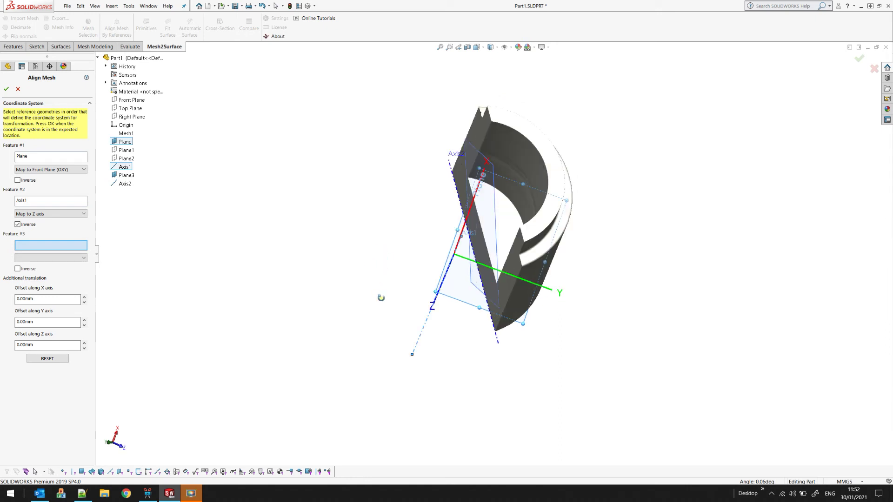
- Set Axis2 as Feature #3, map it to the Y axis and inspect the axis directions on the mesh
{"action": "scroll", "coordinate": [525, 241], "scroll_direction": "down", "scroll_amount": 3}
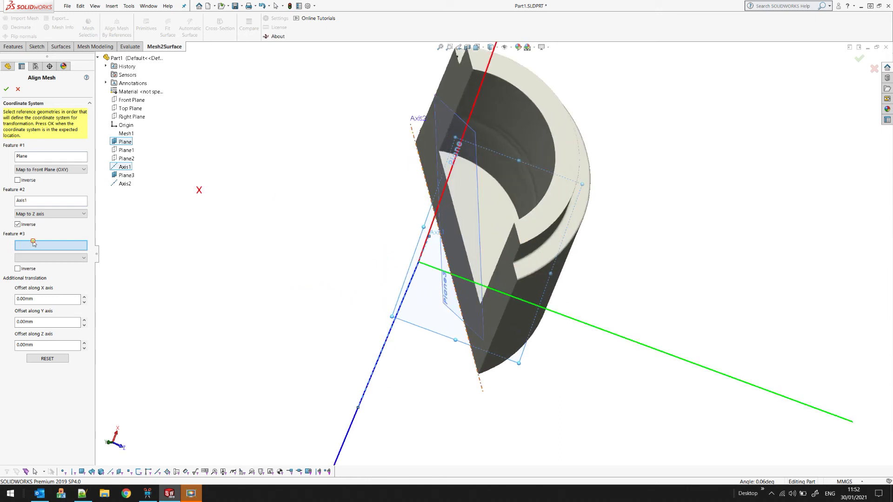
{"action": "left_click", "coordinate": [413, 136]}
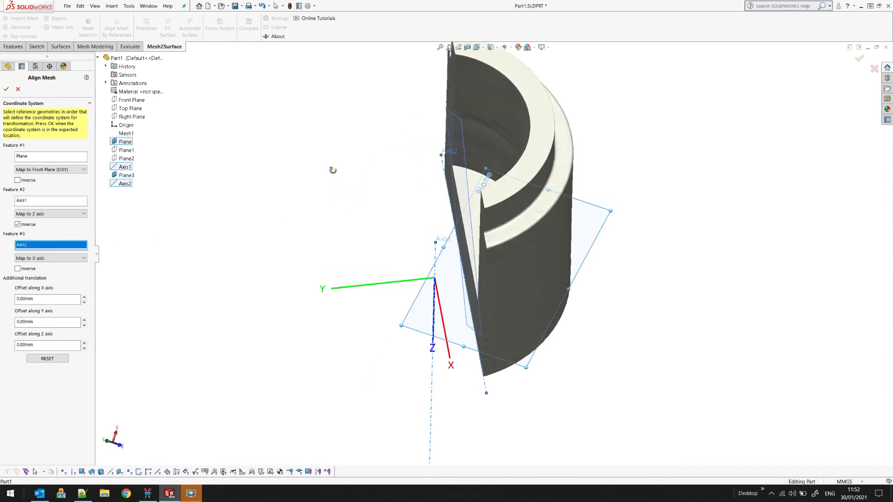
{"action": "left_click", "coordinate": [51, 258]}
{"action": "left_click", "coordinate": [47, 272]}
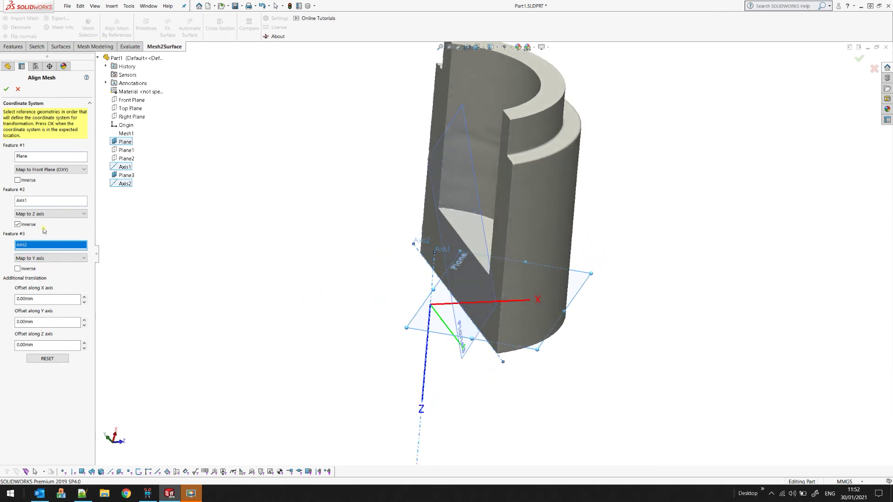
{"action": "middle_click_drag", "start_coordinate": [472, 378], "coordinate": [484, 341]}
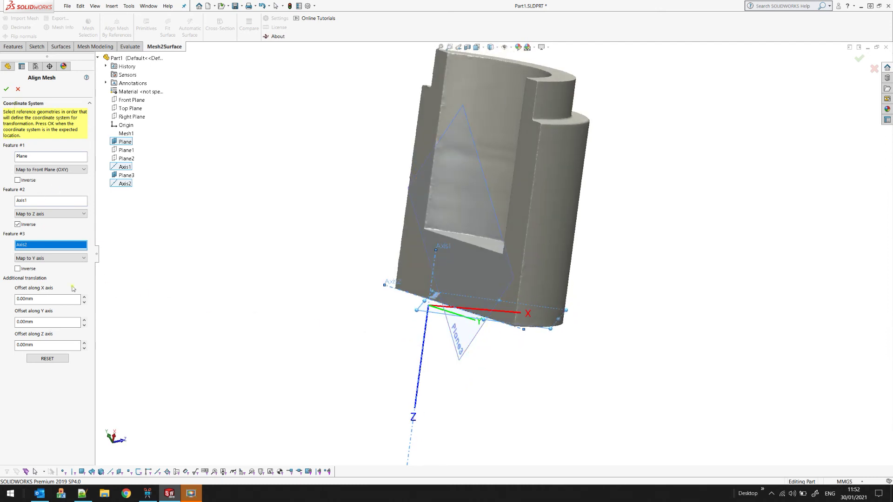
{"action": "middle_click_drag", "start_coordinate": [558, 195], "coordinate": [626, 131]}
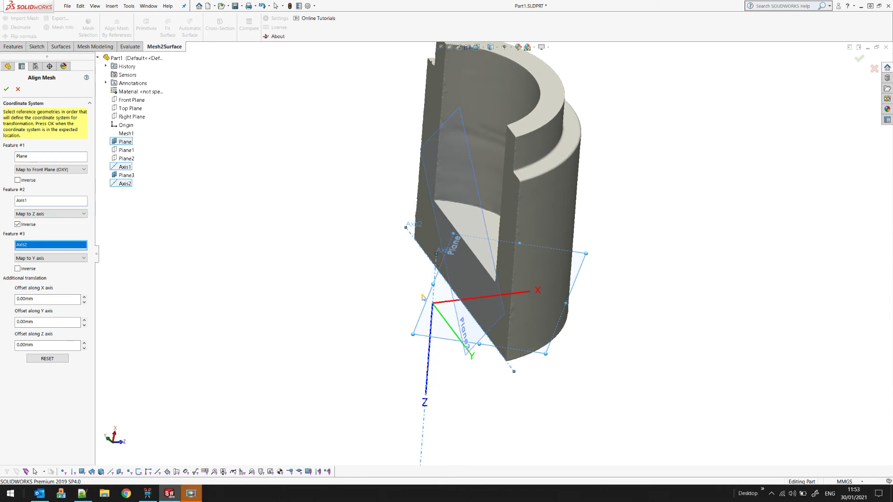
- Invert Feature #1 and Feature #3 and check the axis directions against the half-cylinder's end face
{"action": "left_click", "coordinate": [17, 180]}
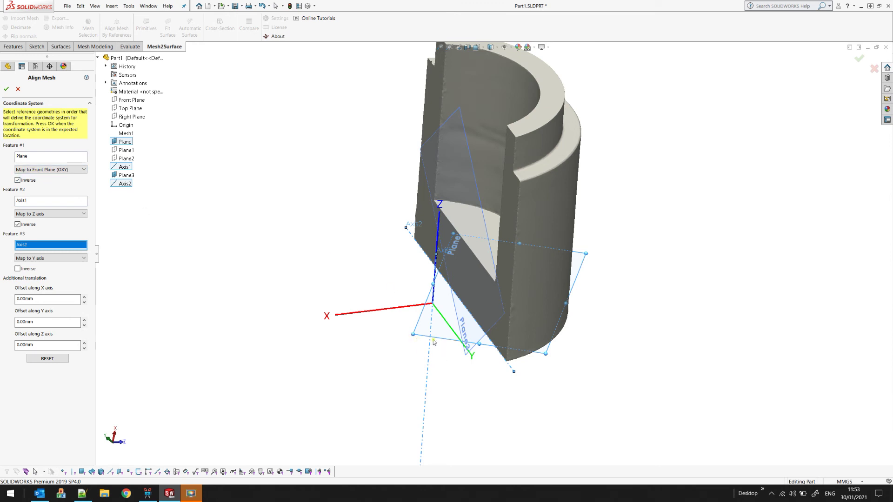
{"action": "middle_click_drag", "start_coordinate": [492, 256], "coordinate": [400, 256]}
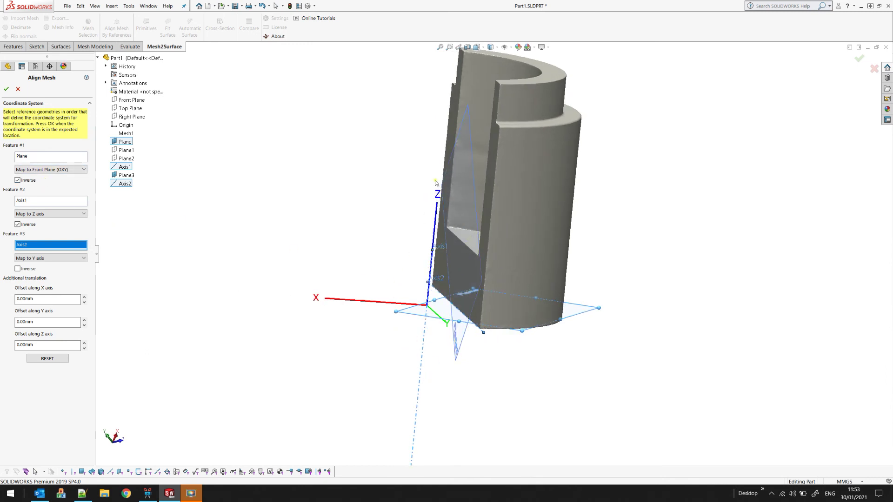
{"action": "middle_click_drag", "start_coordinate": [373, 219], "coordinate": [376, 300]}
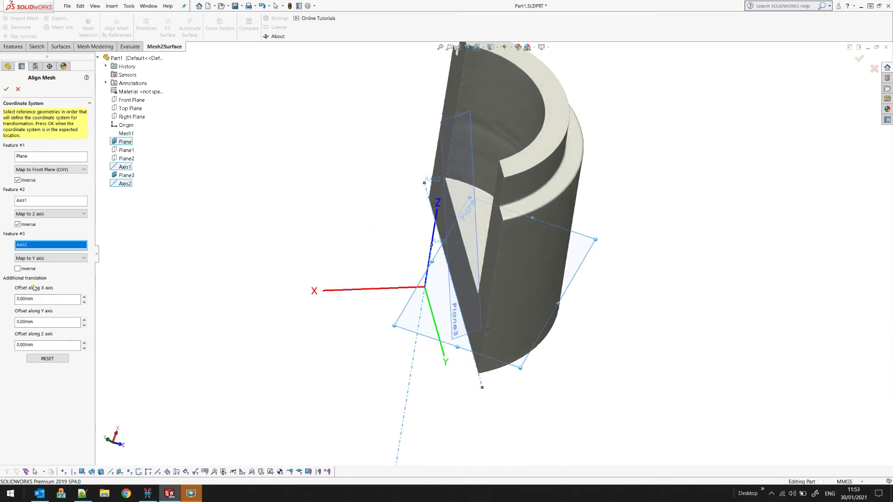
{"action": "left_click", "coordinate": [18, 269]}
{"action": "middle_click_drag", "start_coordinate": [379, 268], "coordinate": [369, 375]}
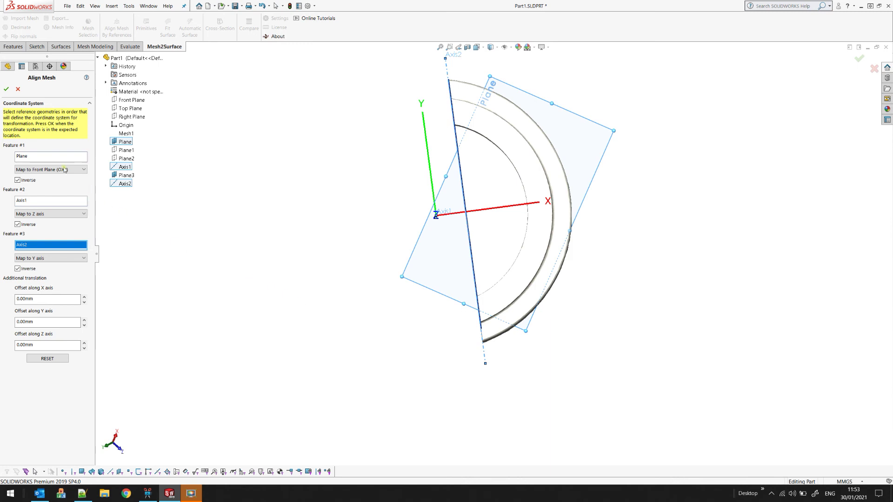
- Apply the alignment and agree to transform the mesh to the new position
{"action": "left_click", "coordinate": [218, 172]}
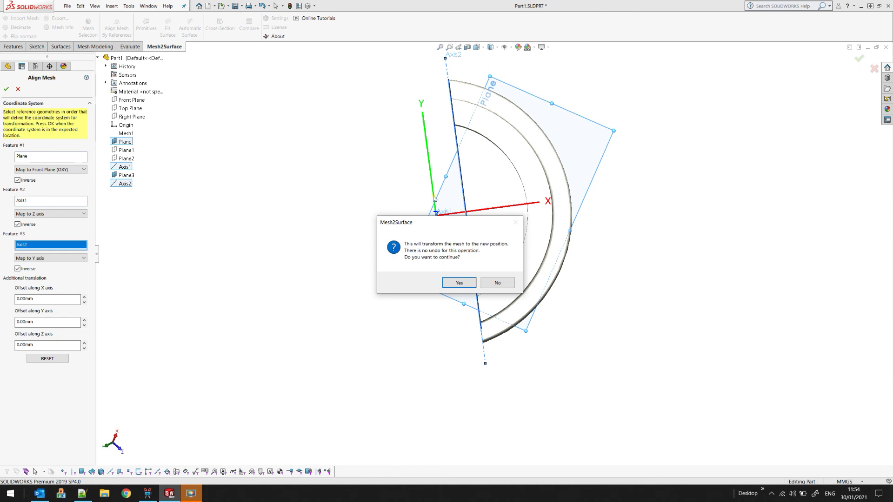
{"action": "left_click", "coordinate": [460, 283]}
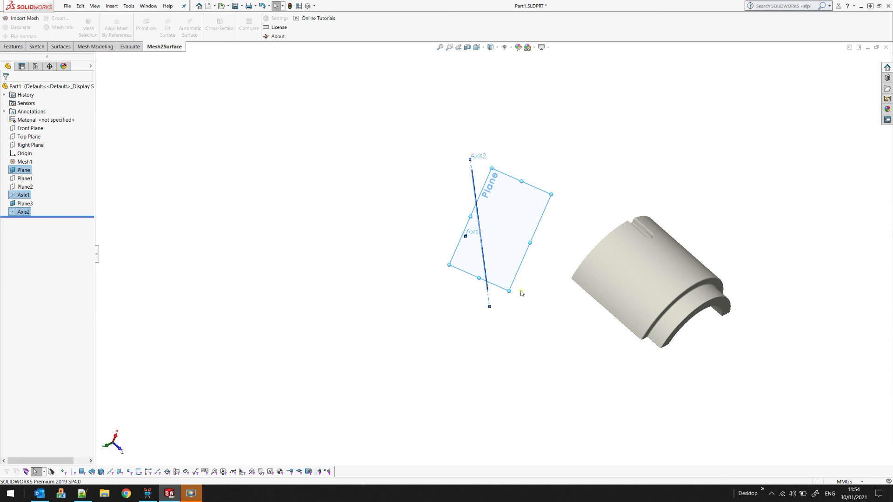
{"action": "middle_click_drag", "start_coordinate": [505, 208], "coordinate": [488, 162]}
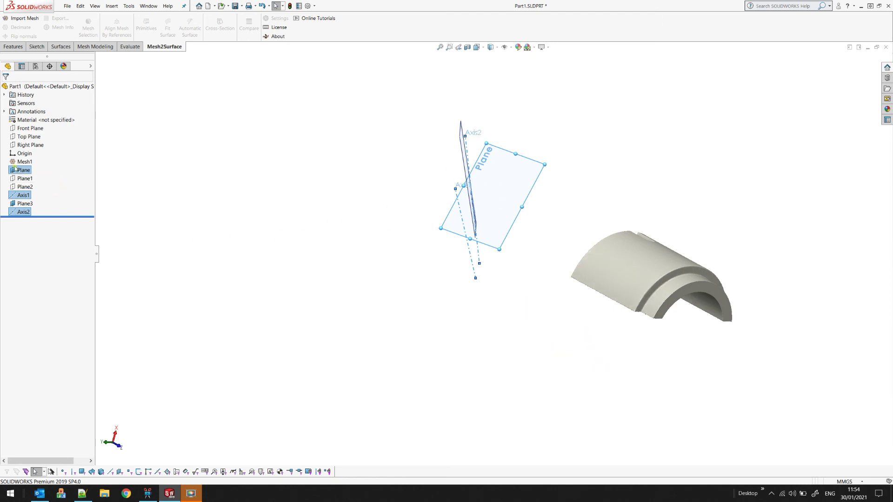
- Hide all the alignment references from Plane through Axis2
{"action": "left_click", "coordinate": [181, 193]}
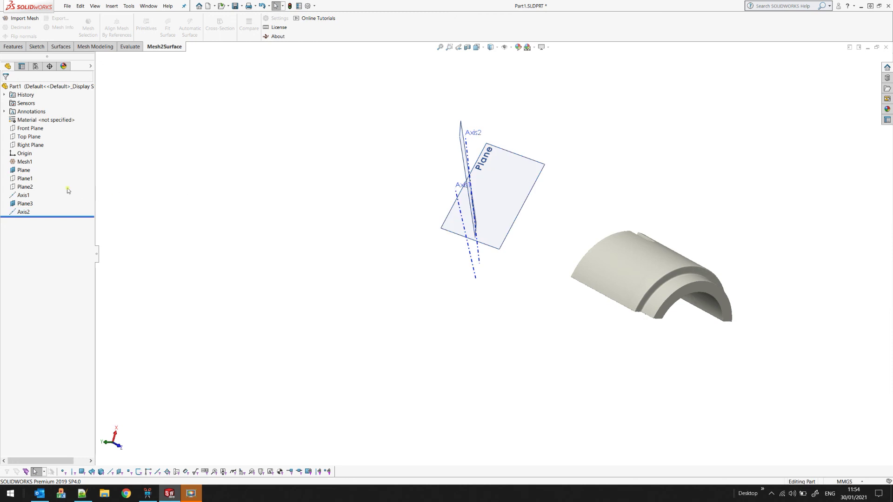
{"action": "left_click", "coordinate": [21, 170]}
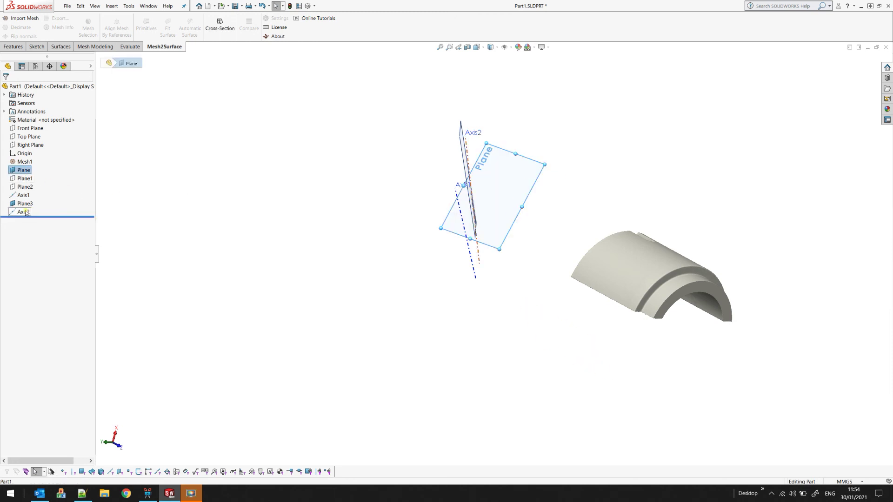
{"action": "left_click", "coordinate": [24, 212], "text": "shift"}
{"action": "left_click", "coordinate": [31, 200]}
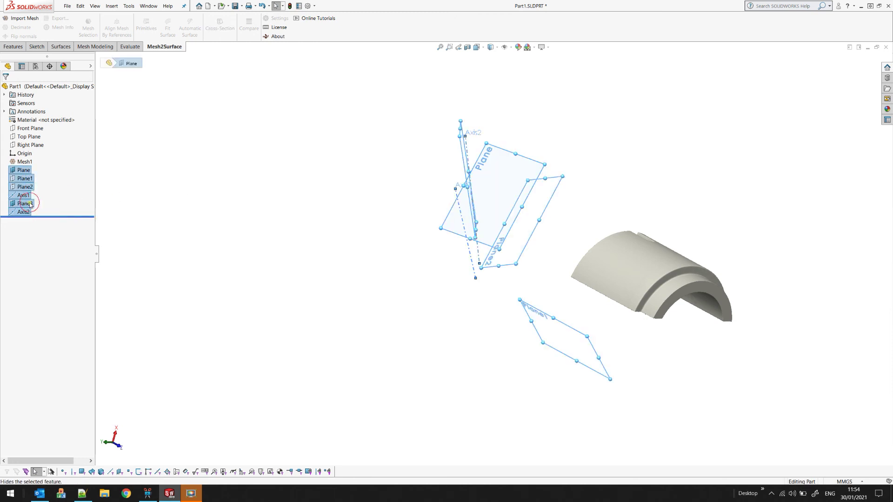
- Check the aligned mesh in the Front view against the Front Plane and Top Plane
{"action": "scroll", "coordinate": [725, 312], "scroll_direction": "down", "scroll_amount": 3}
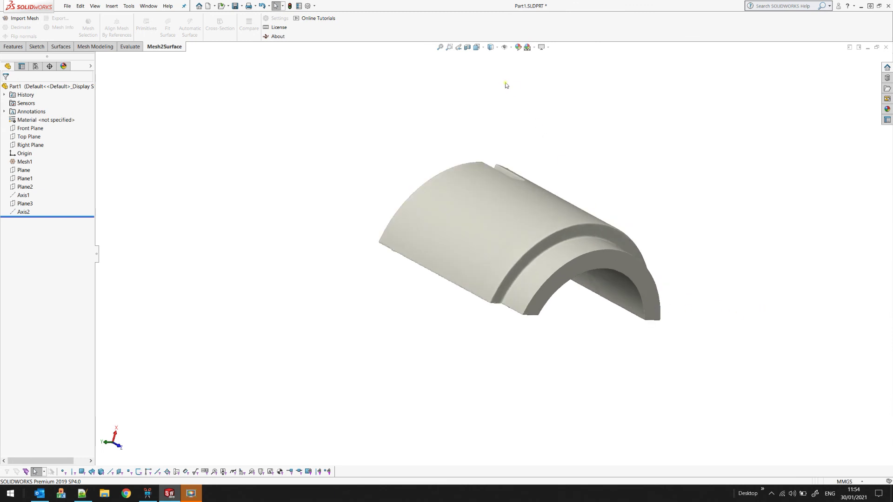
{"action": "left_click", "coordinate": [476, 47]}
{"action": "left_click", "coordinate": [487, 79]}
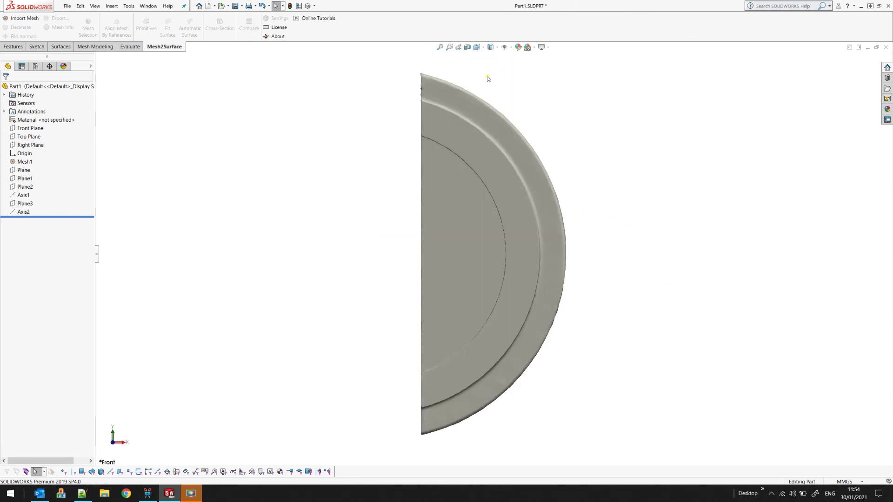
{"action": "scroll", "coordinate": [519, 232], "scroll_direction": "up", "scroll_amount": 1}
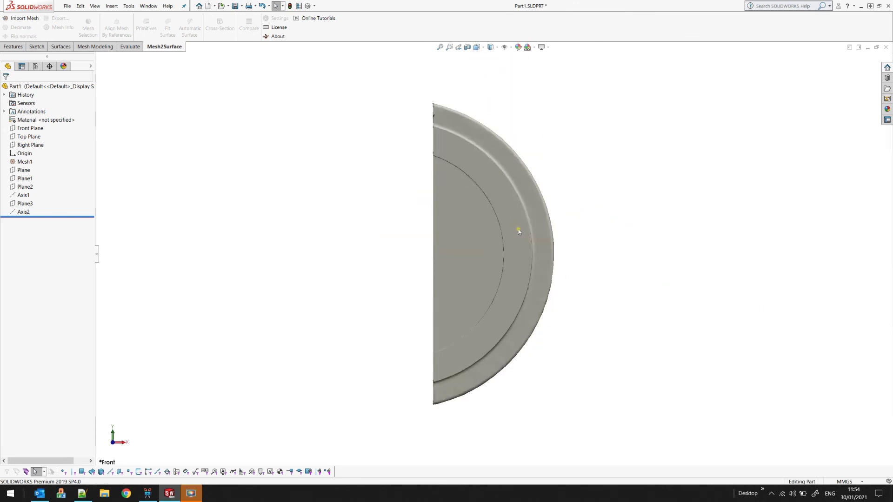
{"action": "left_click", "coordinate": [26, 130]}
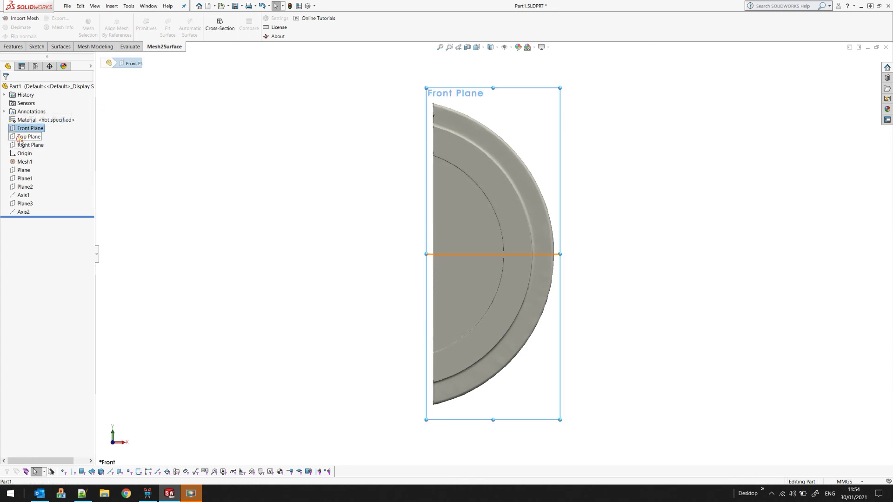
{"action": "left_click", "coordinate": [21, 138]}
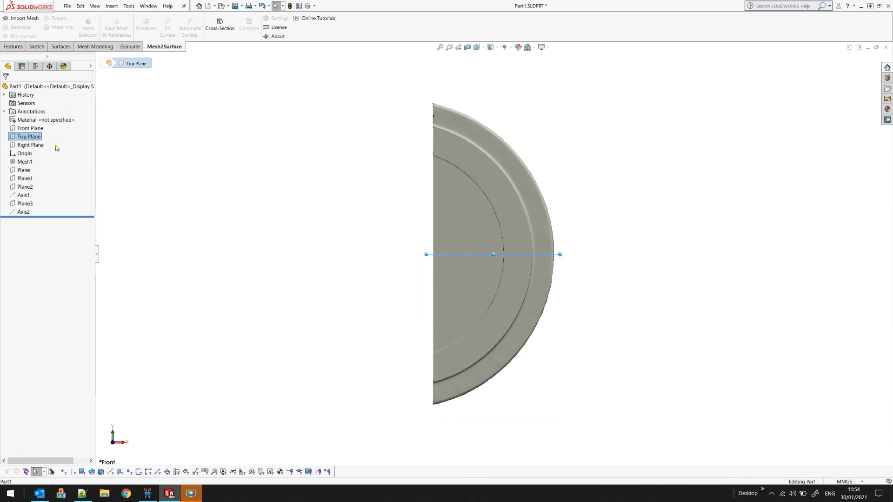
- Show the Front, Top and Right planes, inspect how they cross the mesh and select the Origin
{"action": "left_click", "coordinate": [28, 128]}
{"action": "left_click", "coordinate": [22, 145], "text": "shift"}
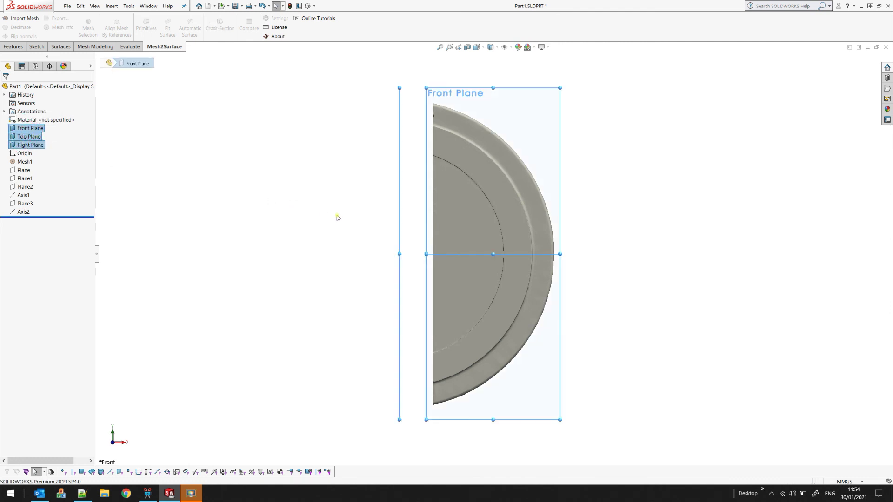
{"action": "middle_click_drag", "start_coordinate": [403, 265], "coordinate": [372, 275]}
{"action": "mouse_move", "coordinate": [514, 322]}
{"action": "middle_mouse_down"}
{"action": "mouse_move", "coordinate": [521, 279]}
{"action": "mouse_move", "coordinate": [419, 367]}
{"action": "mouse_move", "coordinate": [396, 365]}
{"action": "middle_mouse_up"}
{"action": "middle_click_drag", "start_coordinate": [500, 260], "coordinate": [516, 259]}
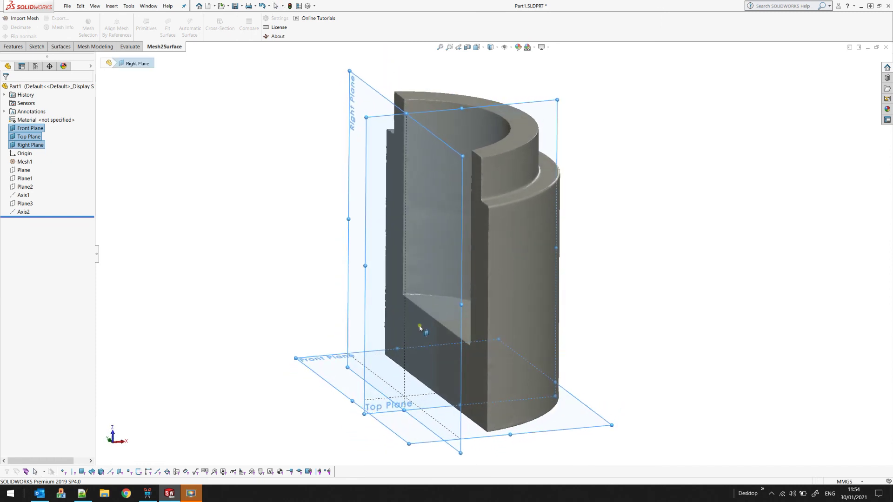
{"action": "left_click", "coordinate": [24, 153]}
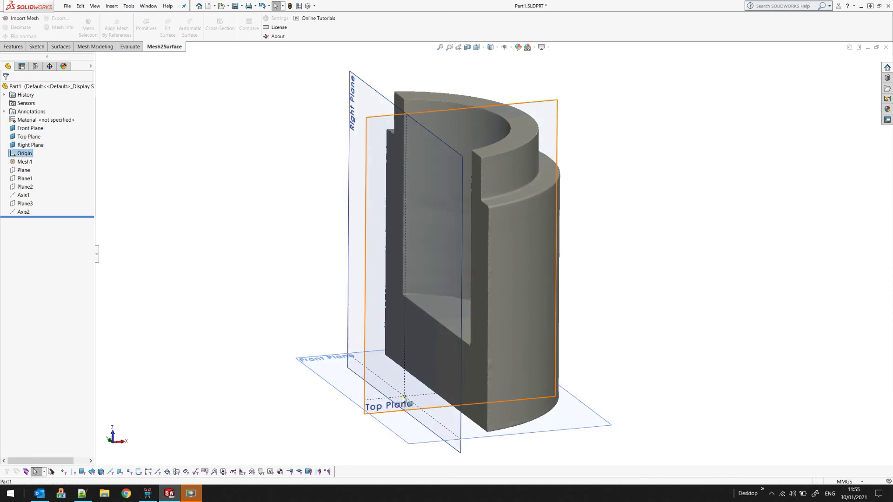